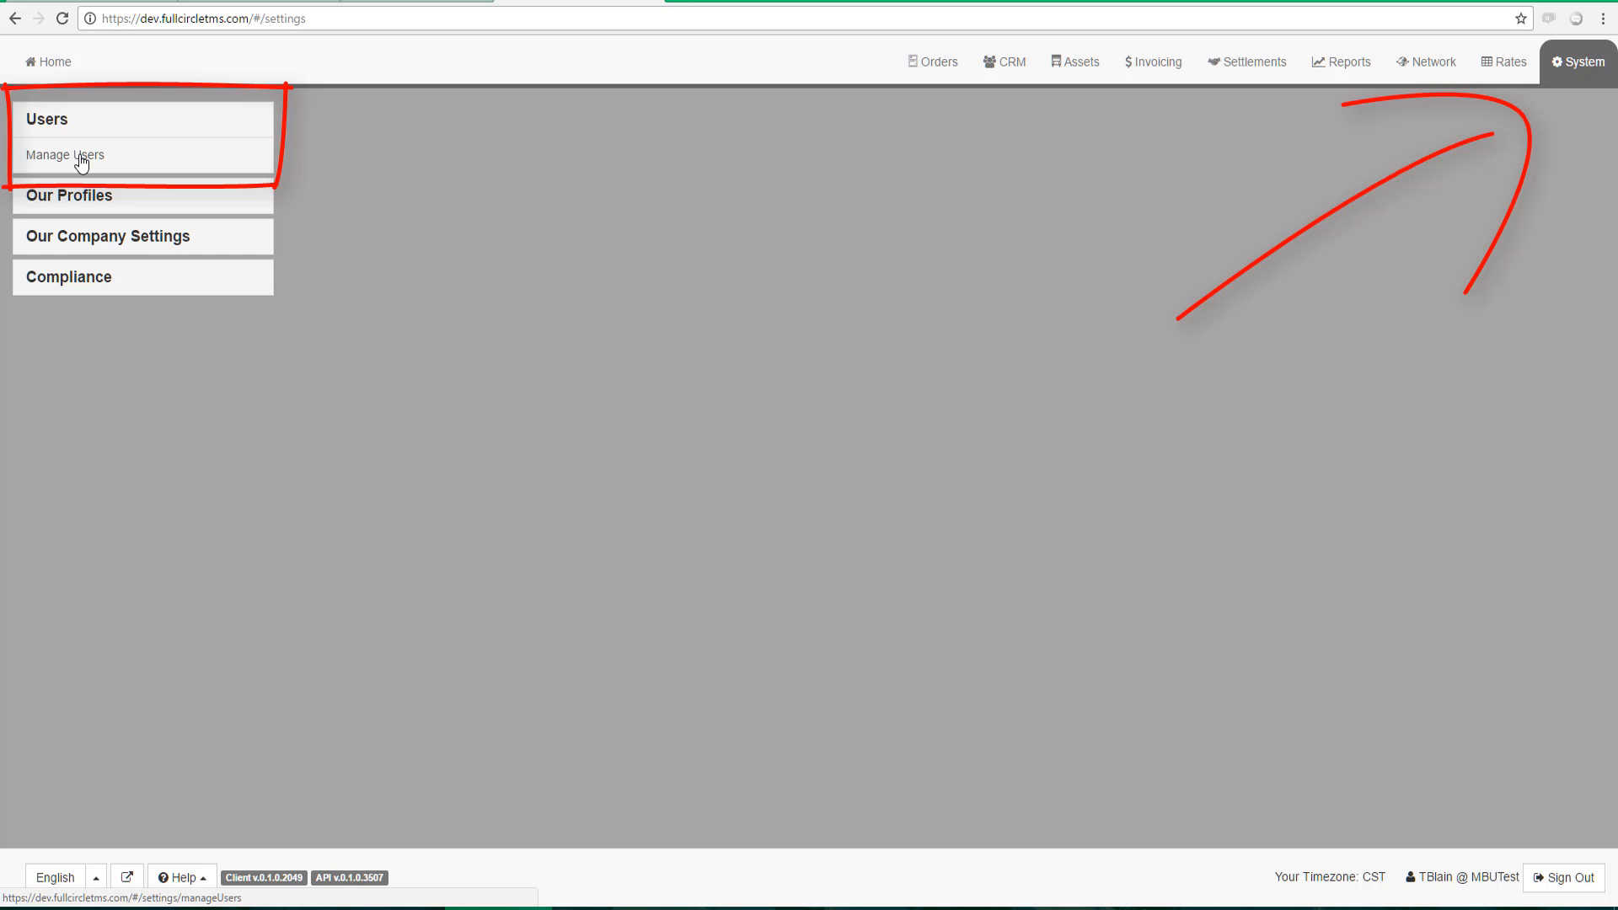
Open Manage Users to list the nine active users
click(82, 156)
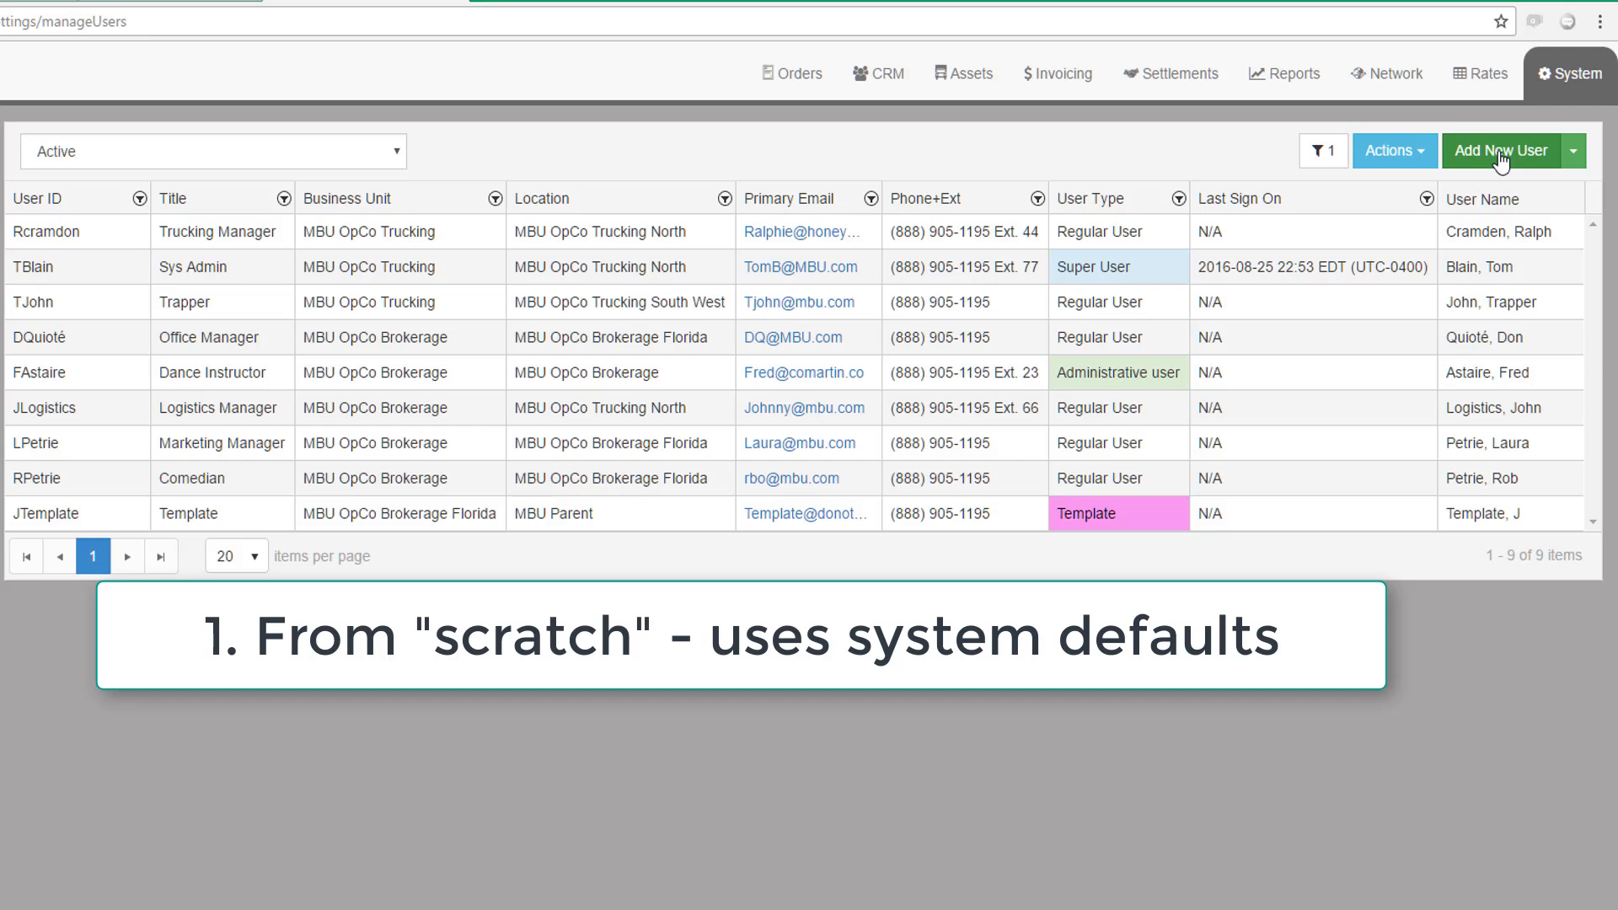
click(1572, 151)
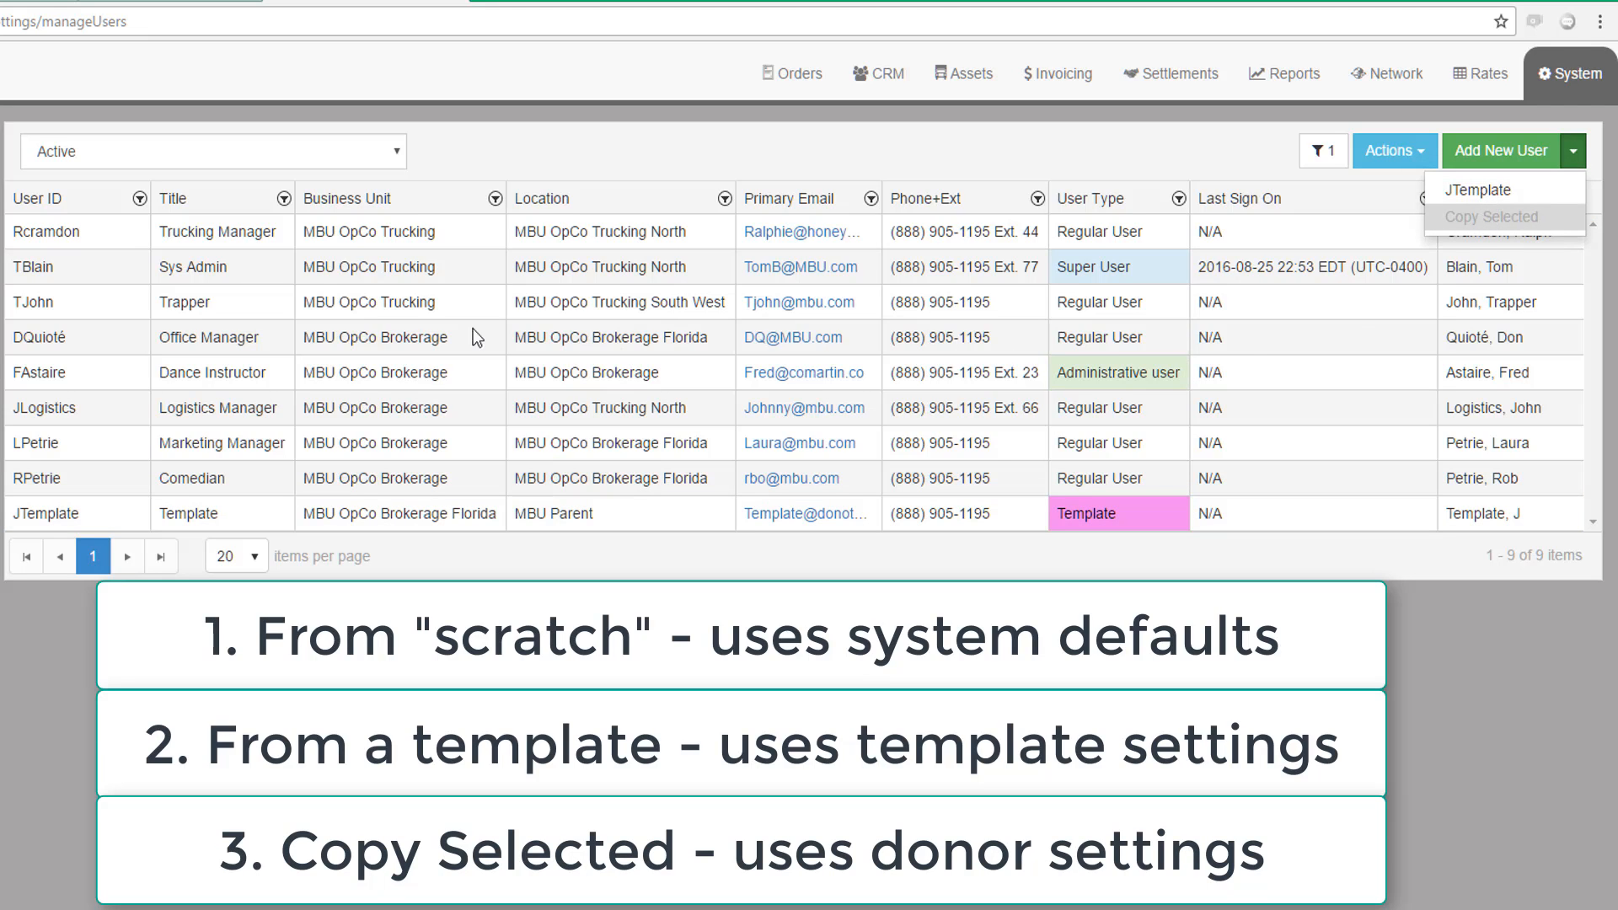
click(282, 342)
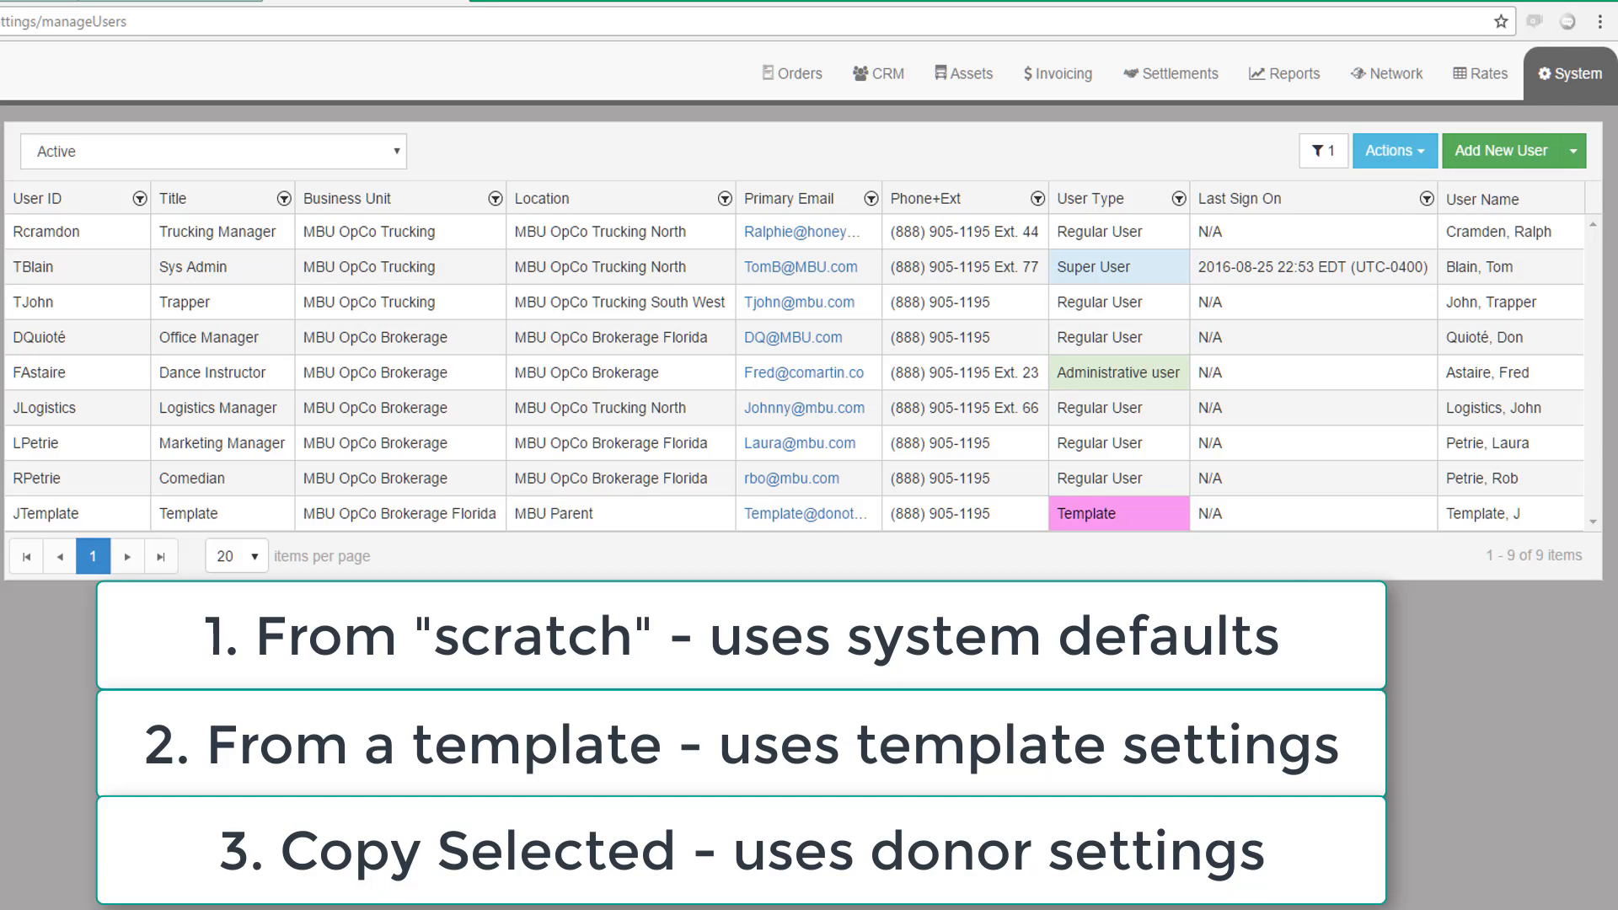
click(1257, 305)
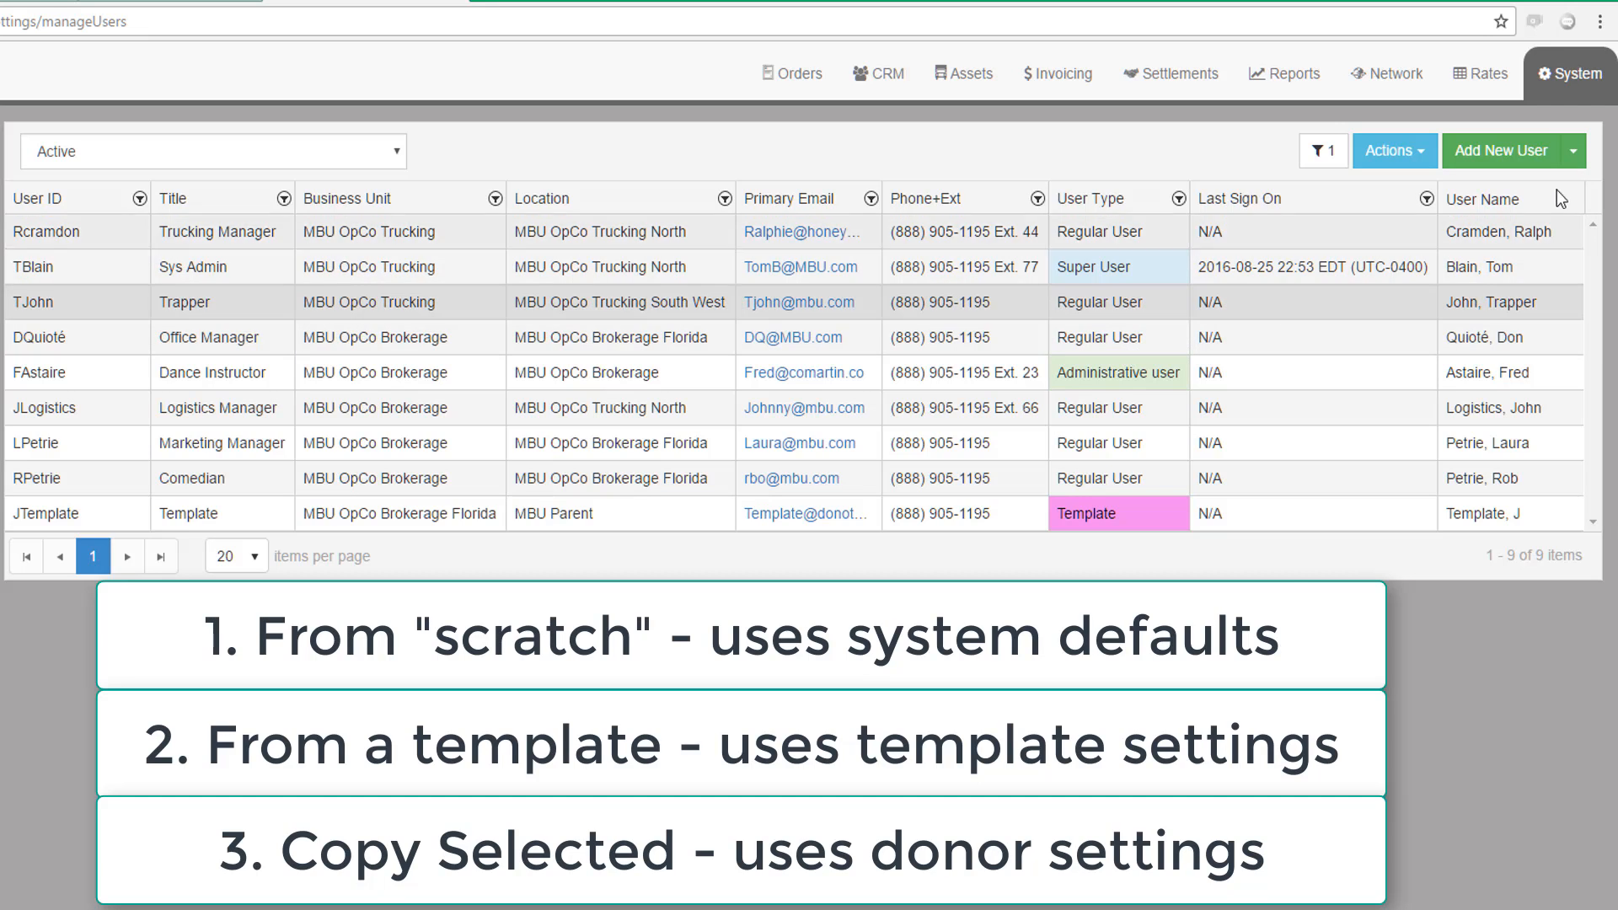
click(1572, 161)
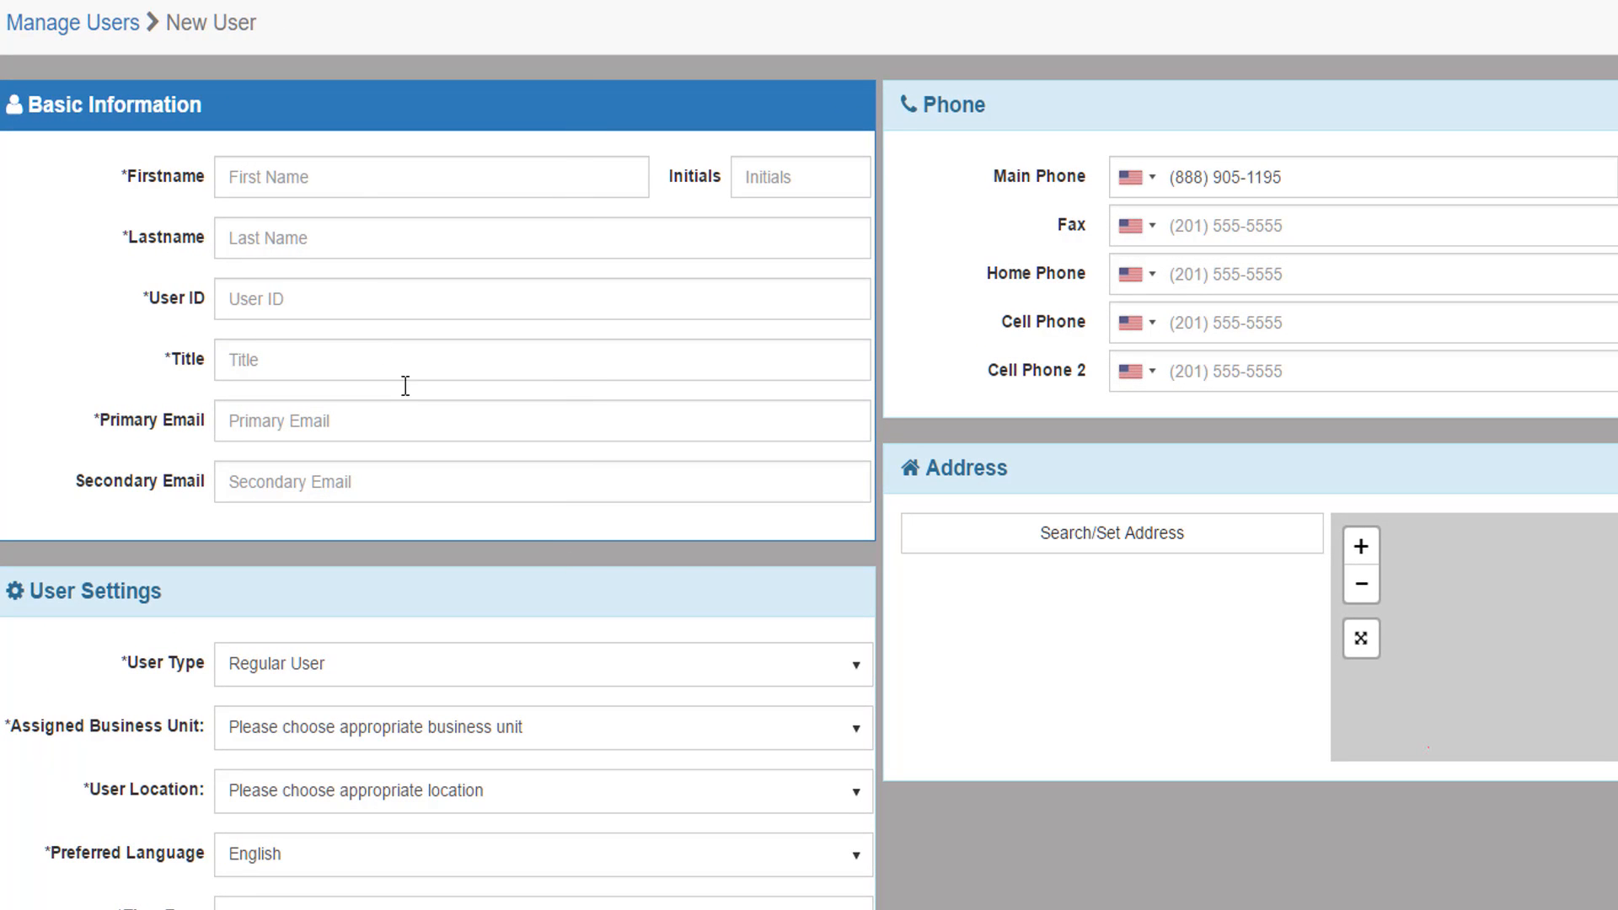
Enter the new user's first and last name, title Tester and primary e-mail address
click(259, 182)
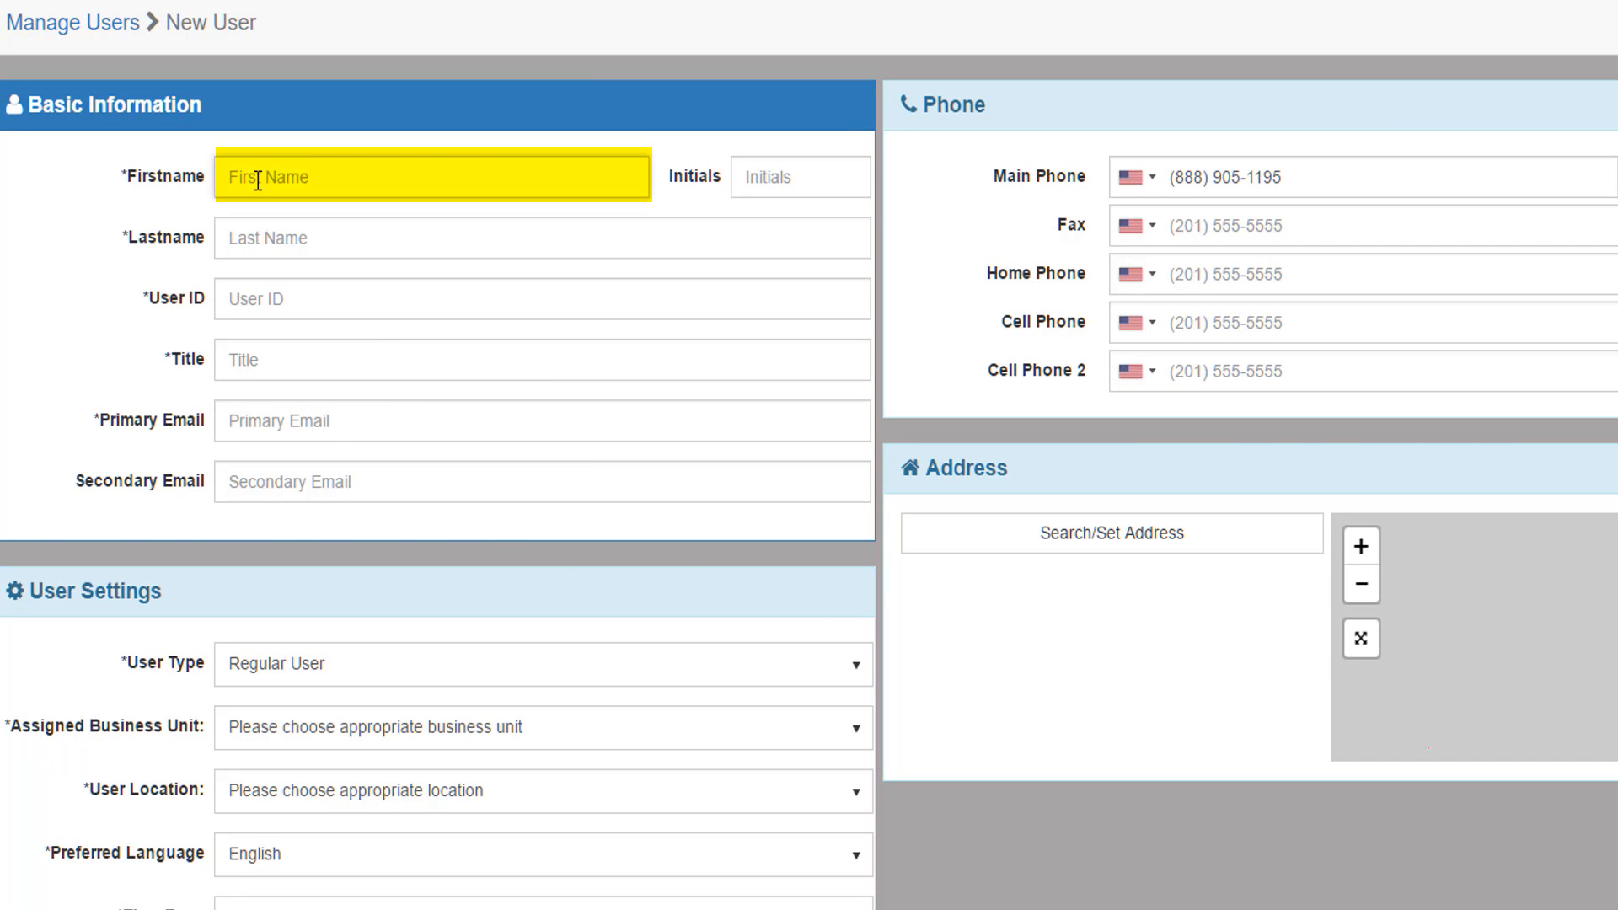
text(New)
key(Tab)
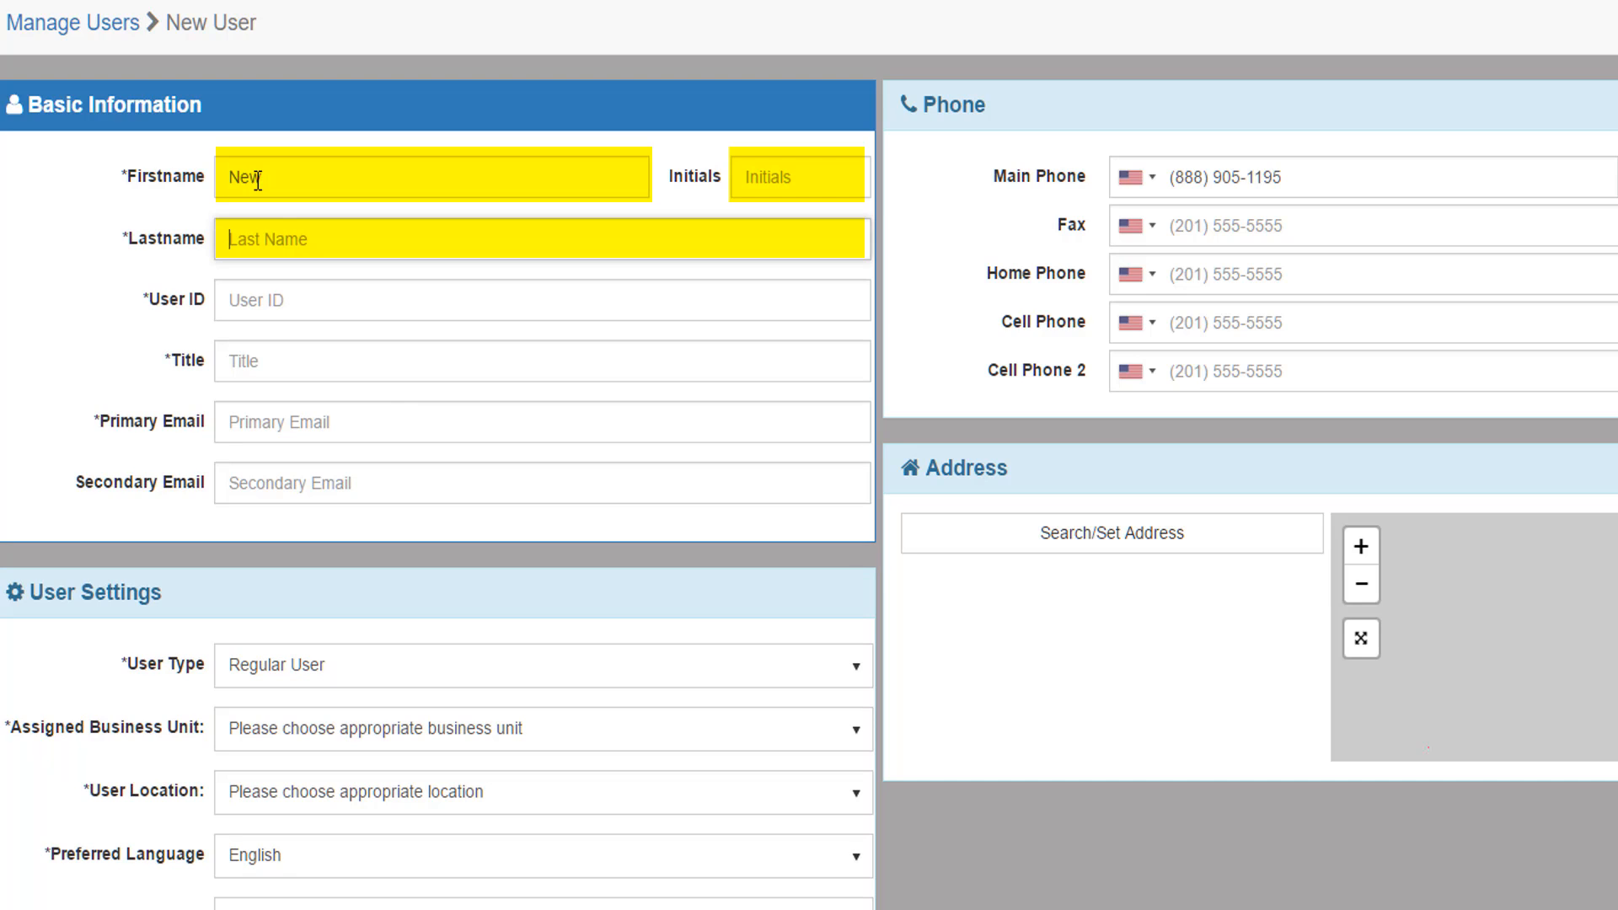
text(USERNAME)
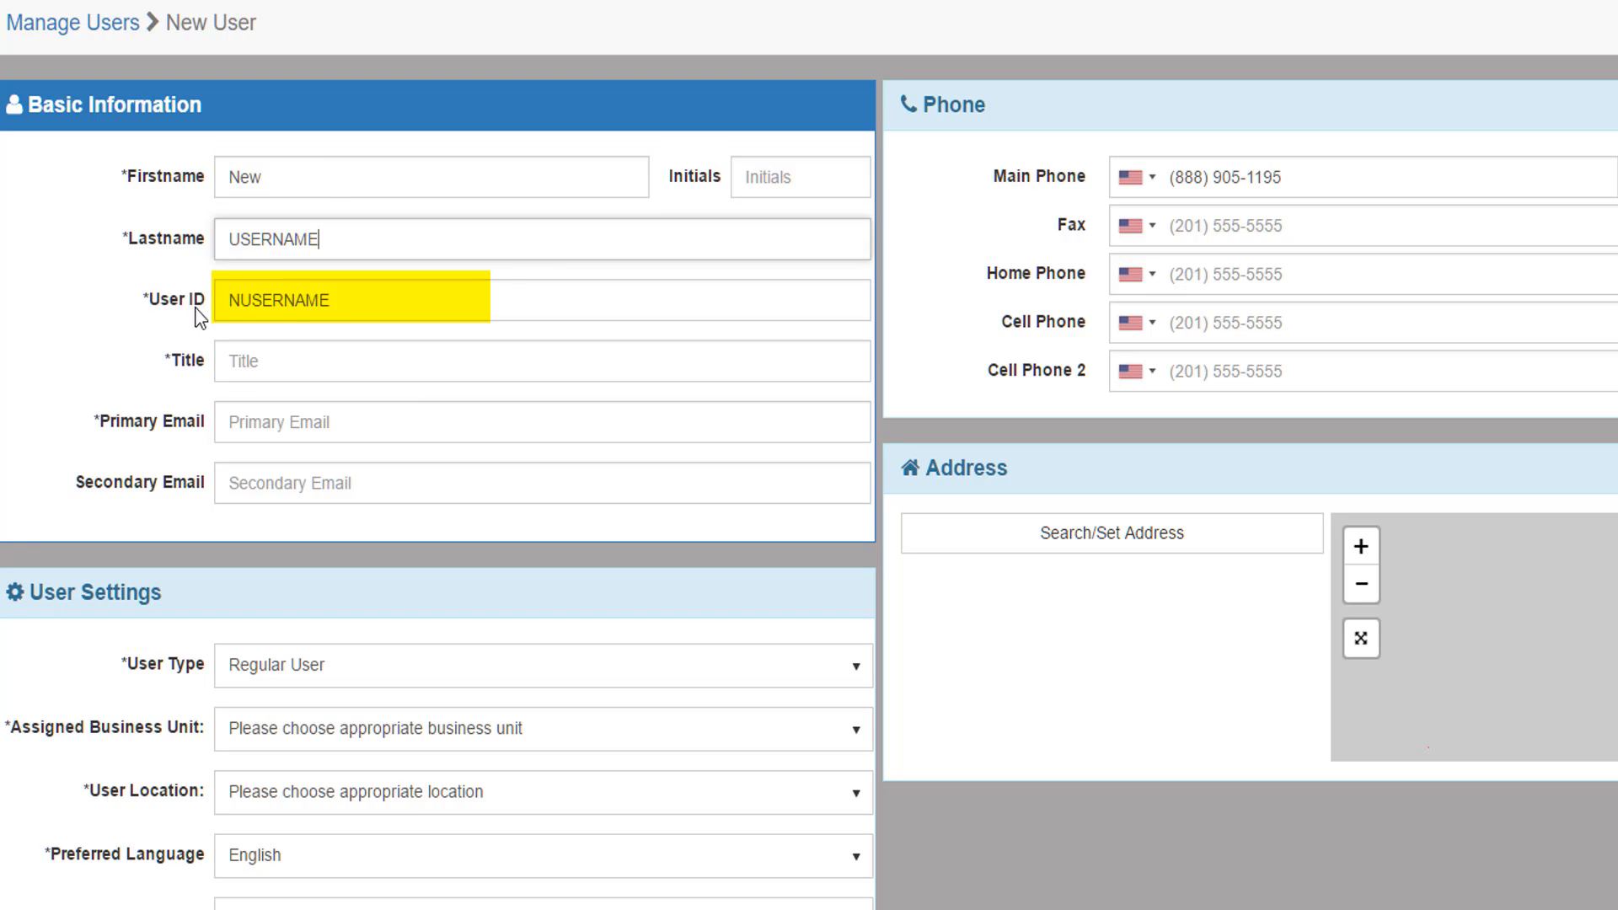
click(264, 363)
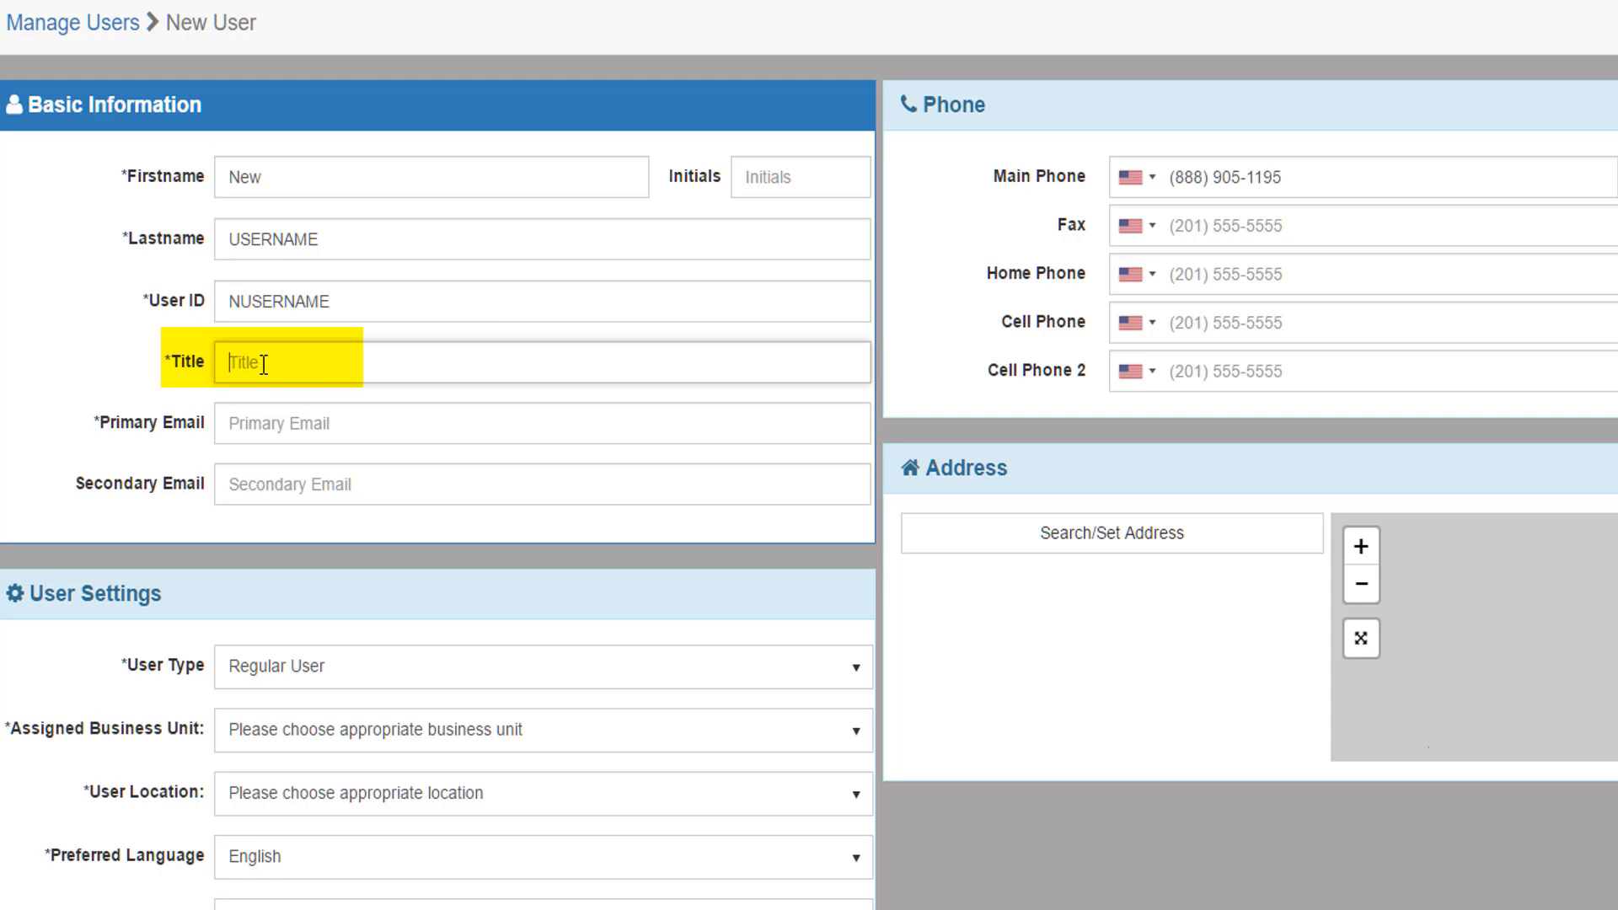
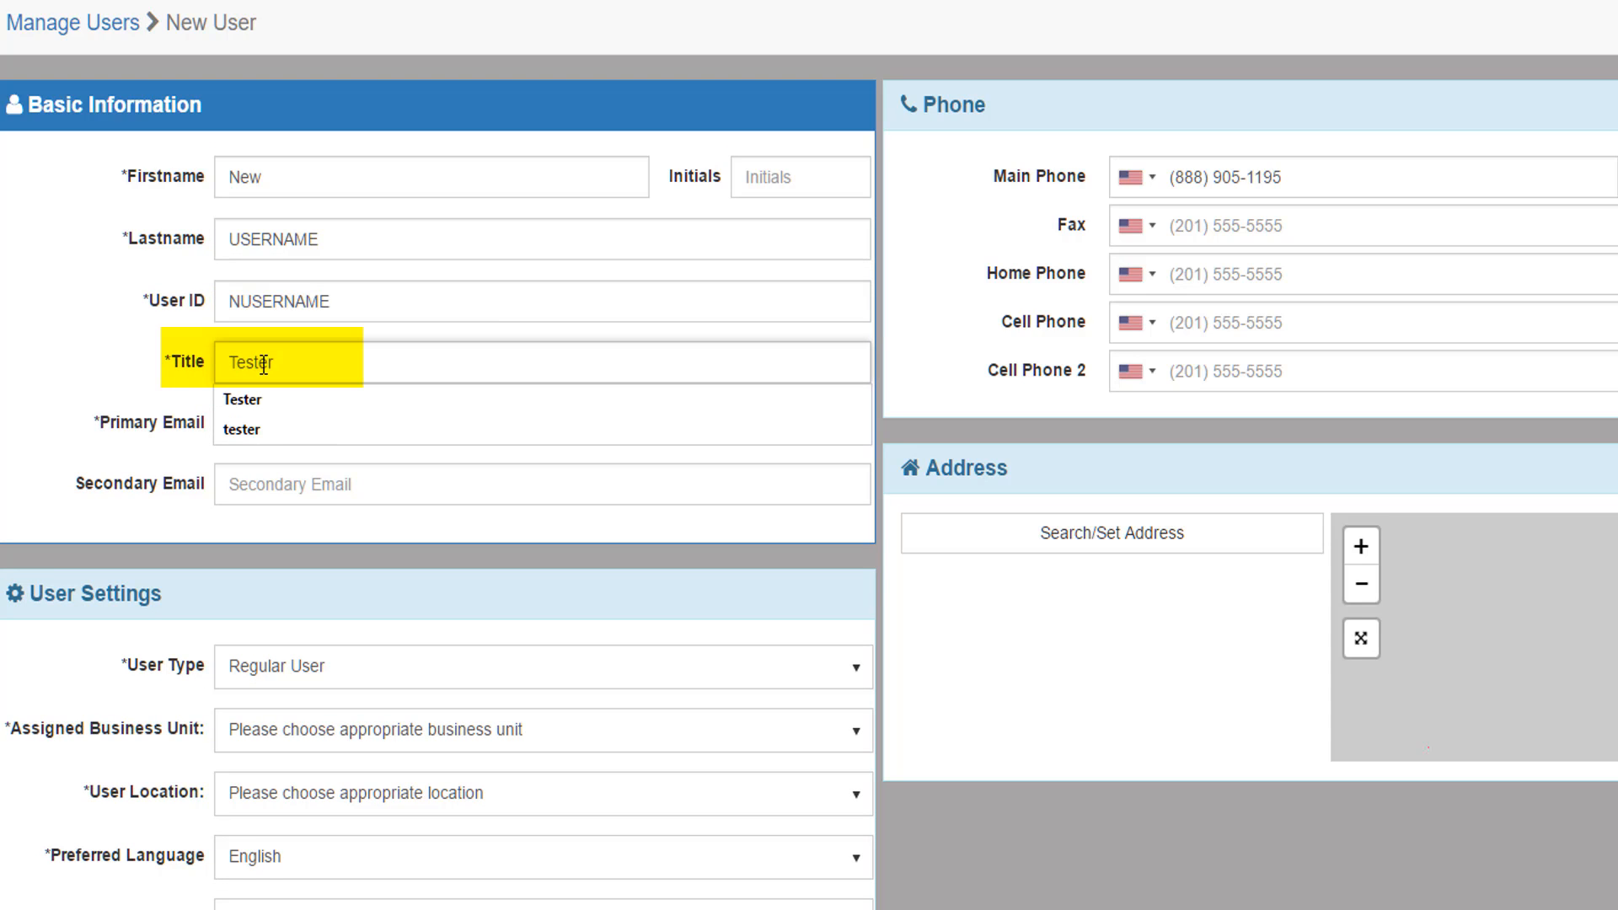
key(Tab)
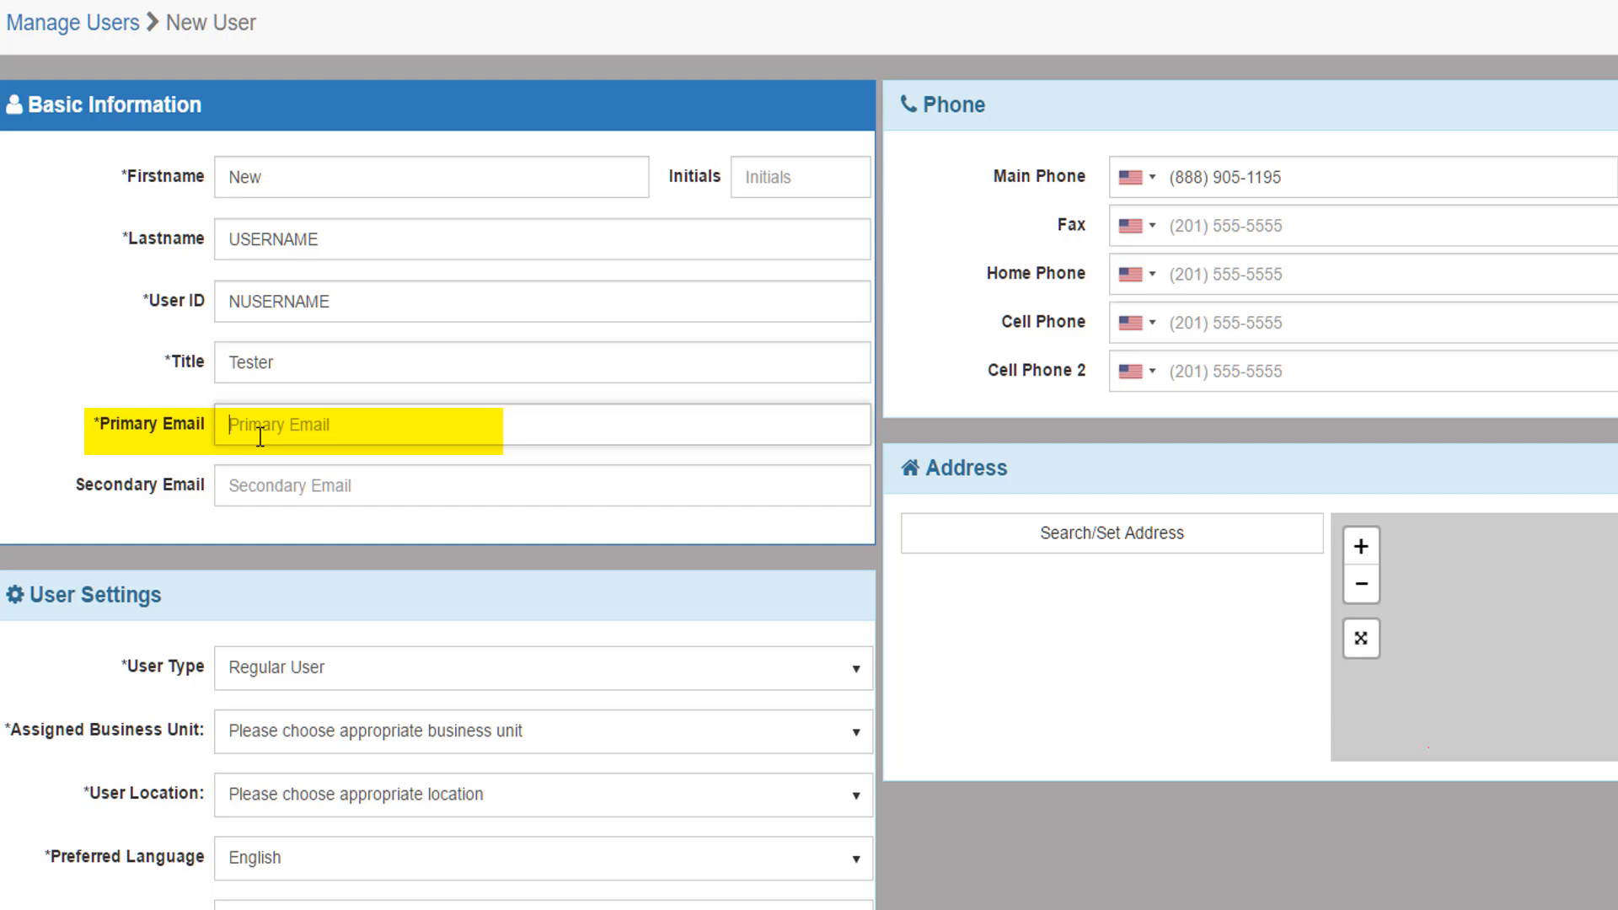
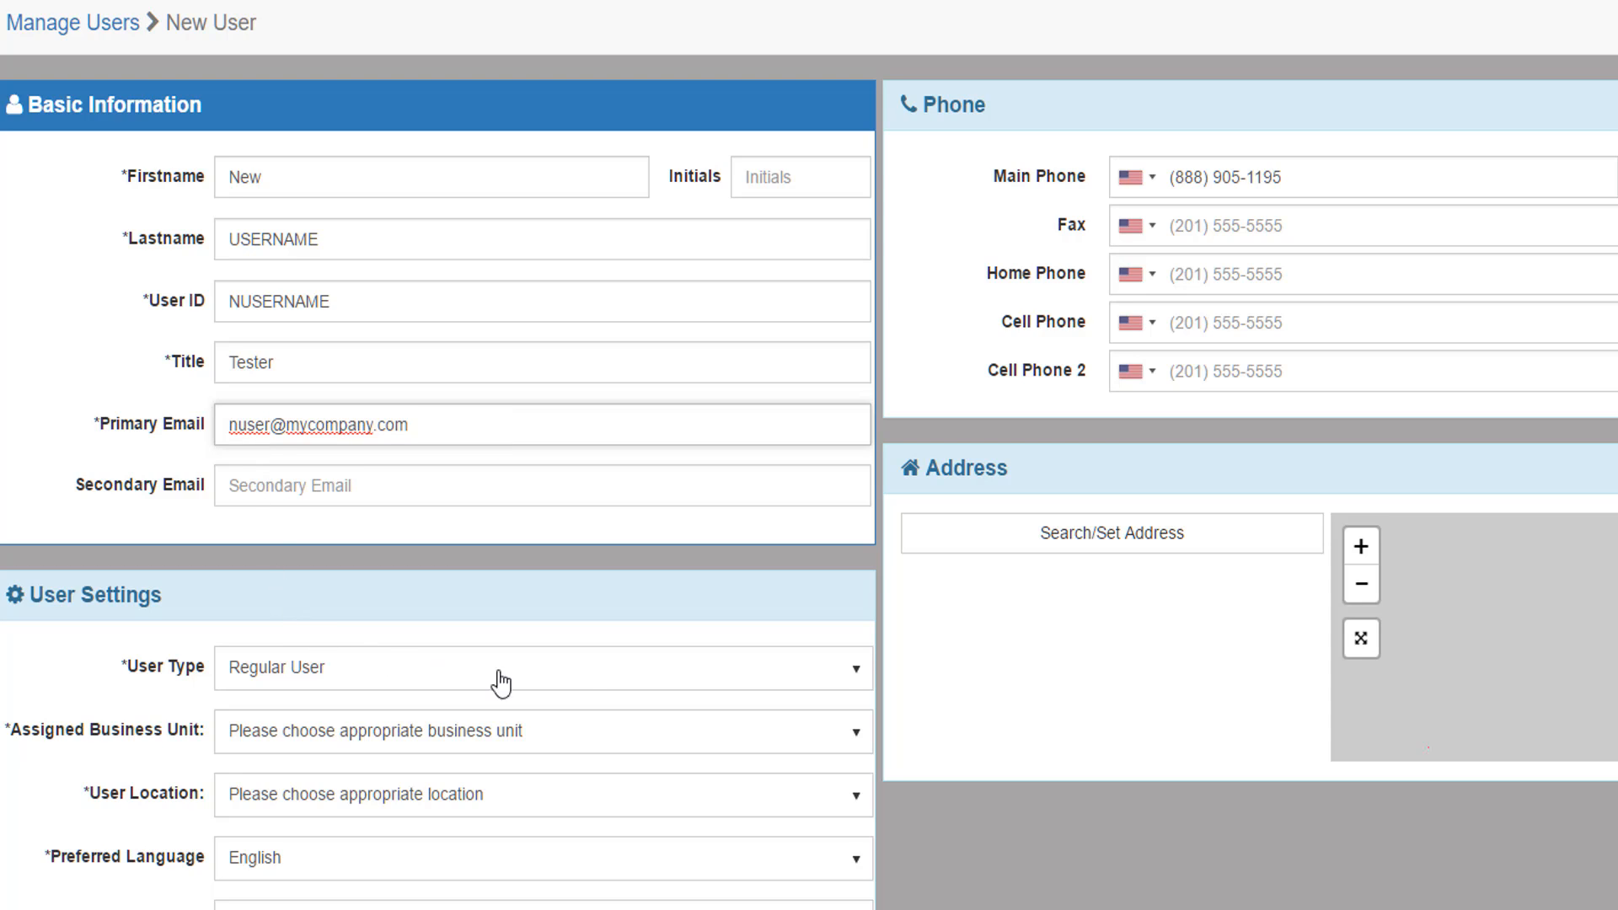
Change the User Type from Regular User to Template
click(852, 671)
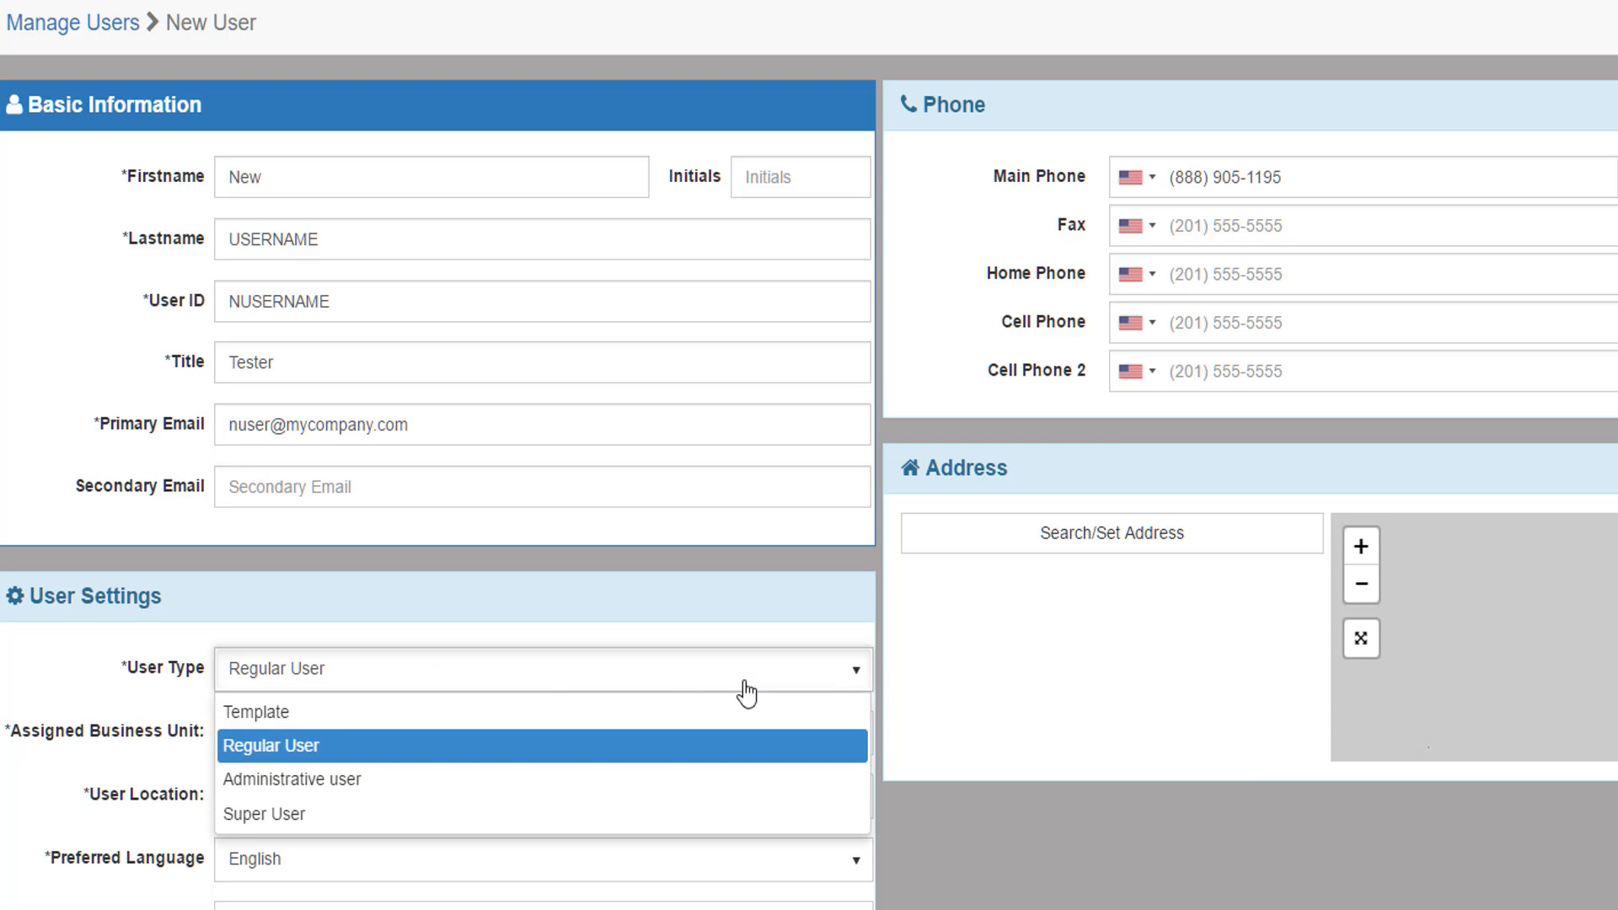
click(265, 712)
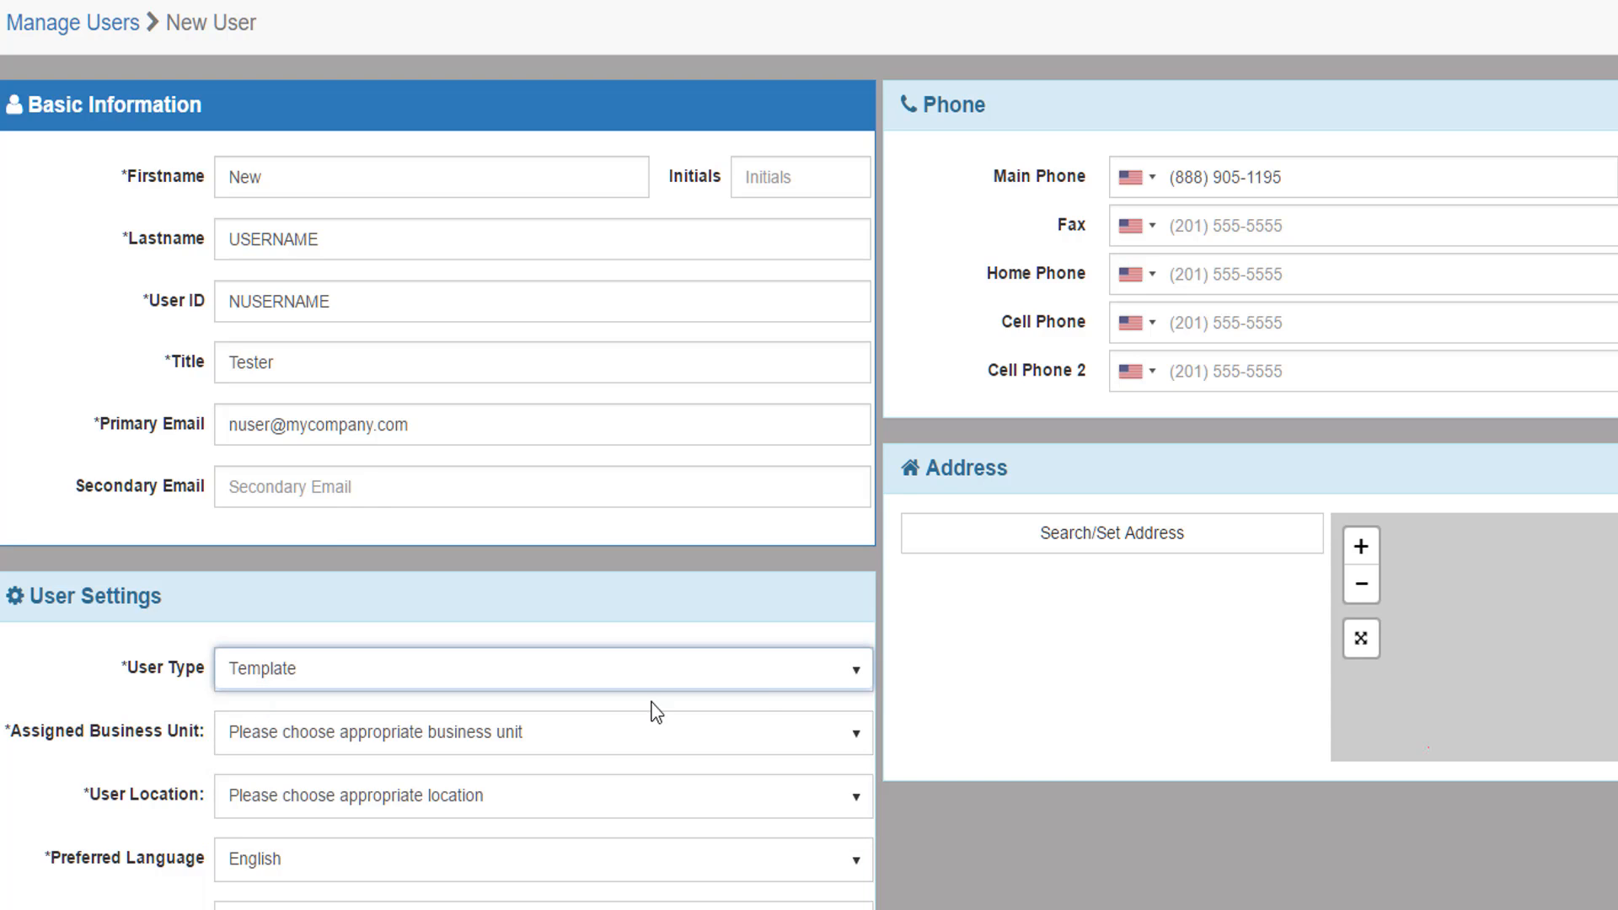
click(858, 679)
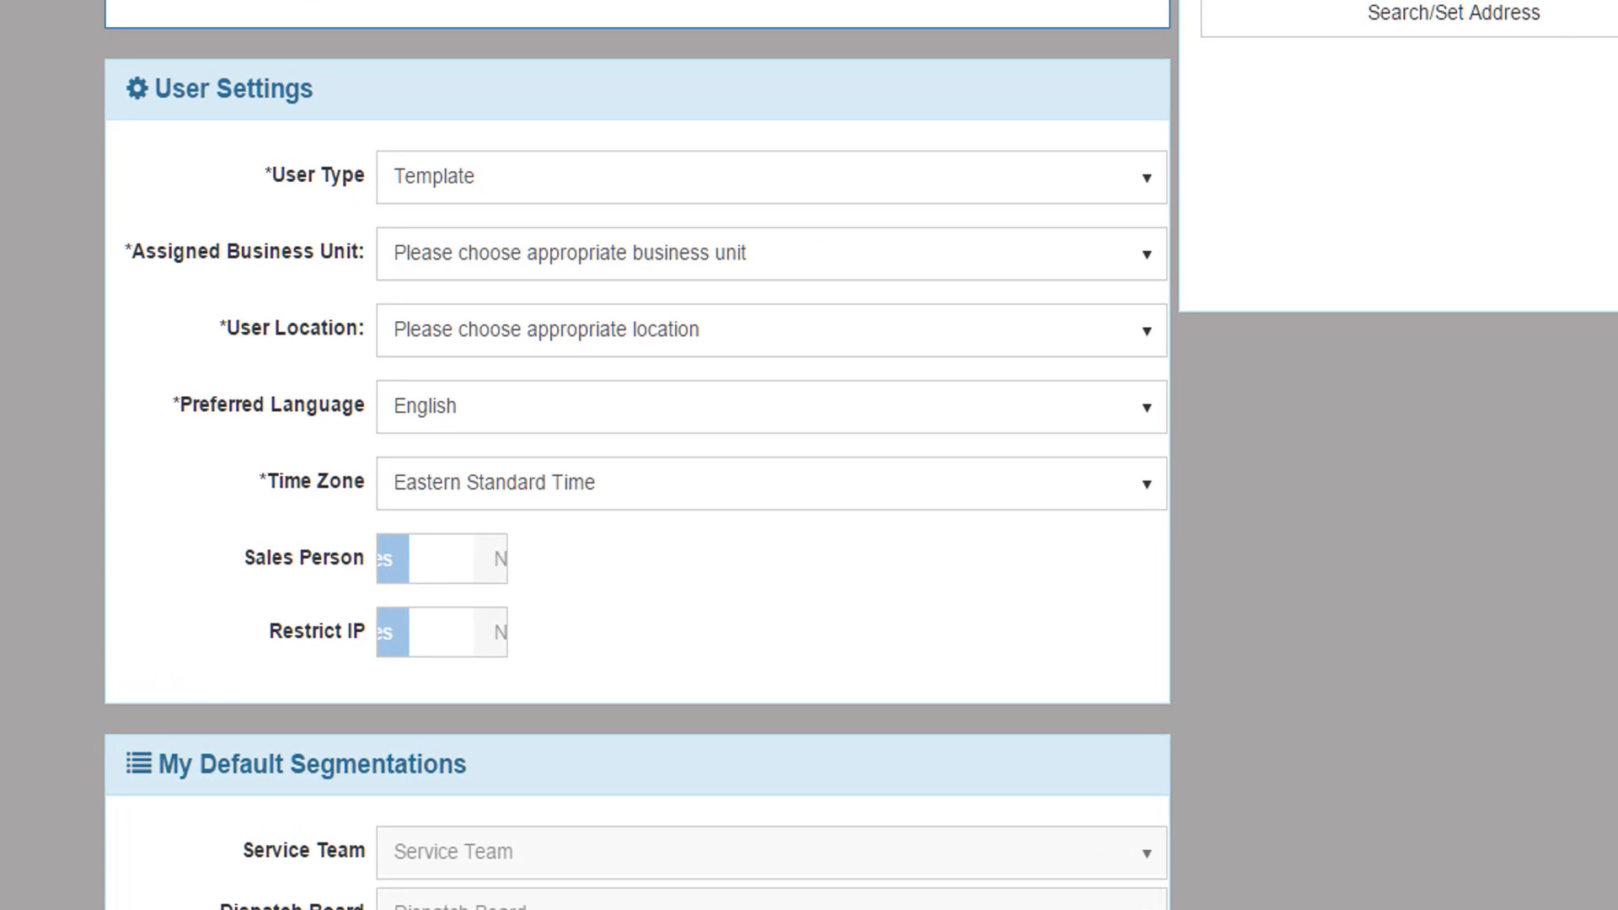
Set business unit MBU OpCo Trucking, location MBU OpCo Trucking North, English and Central Standard Time
click(820, 256)
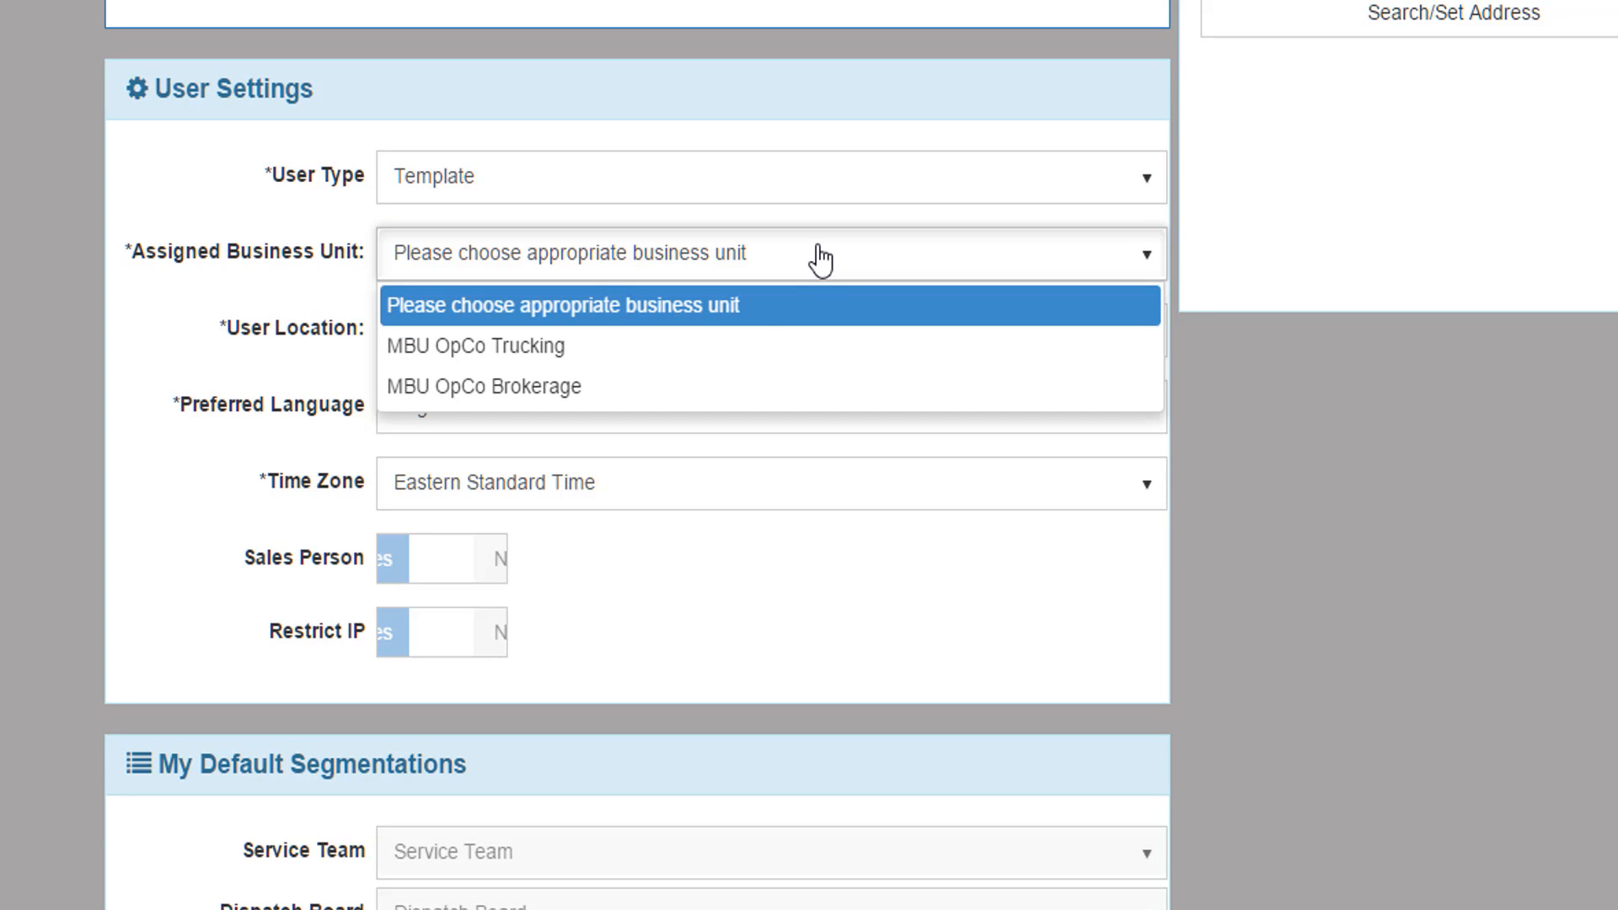
click(744, 366)
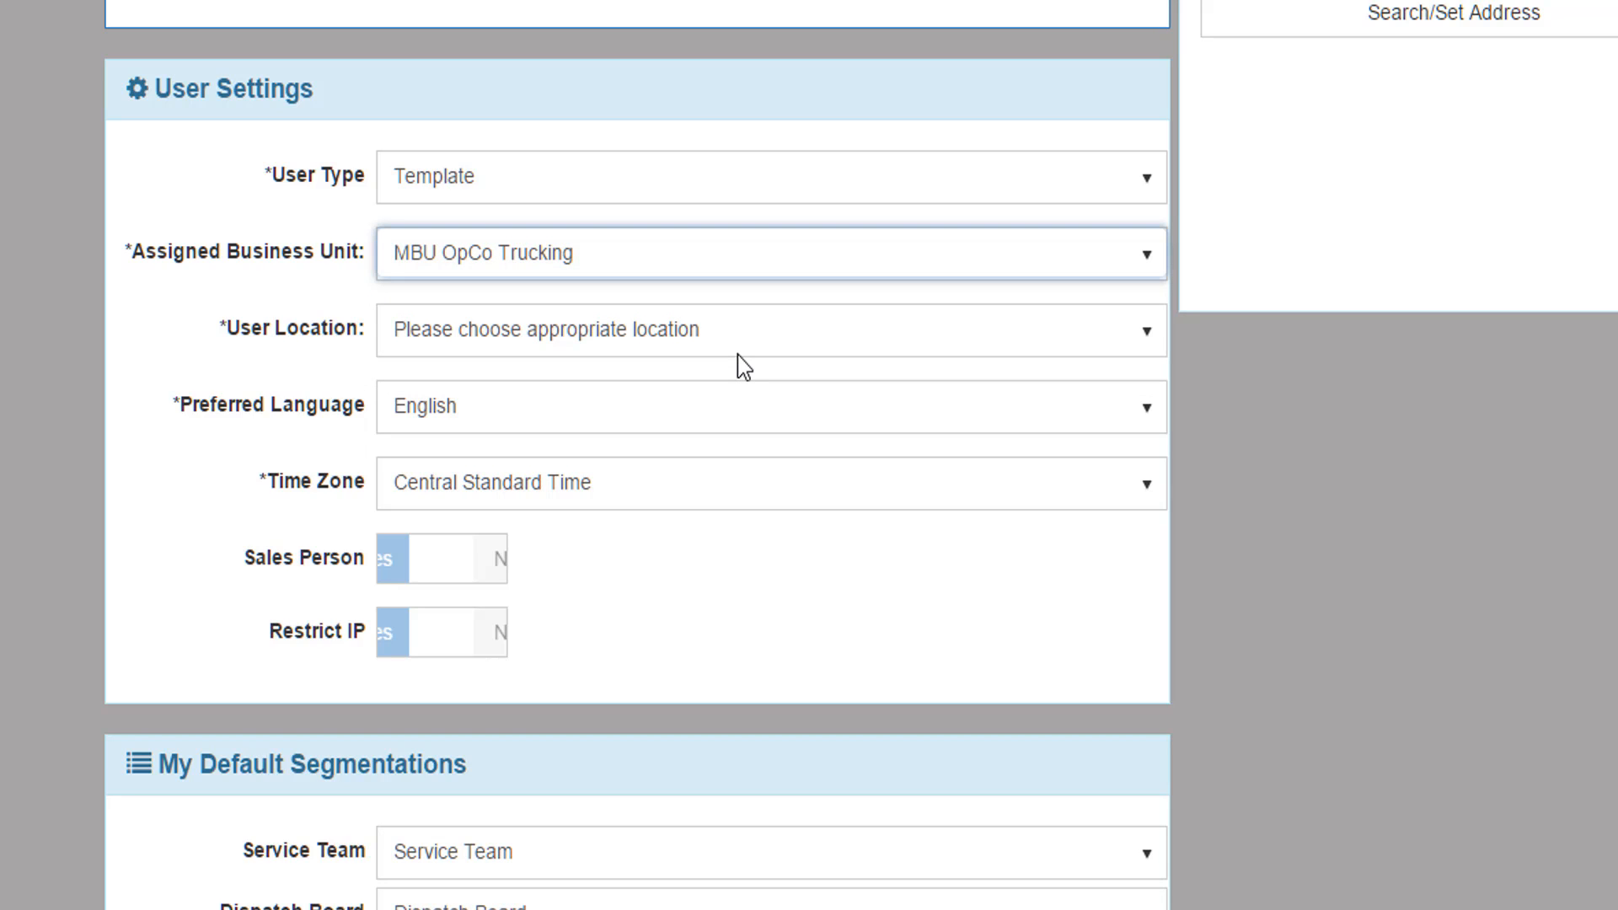
click(1087, 333)
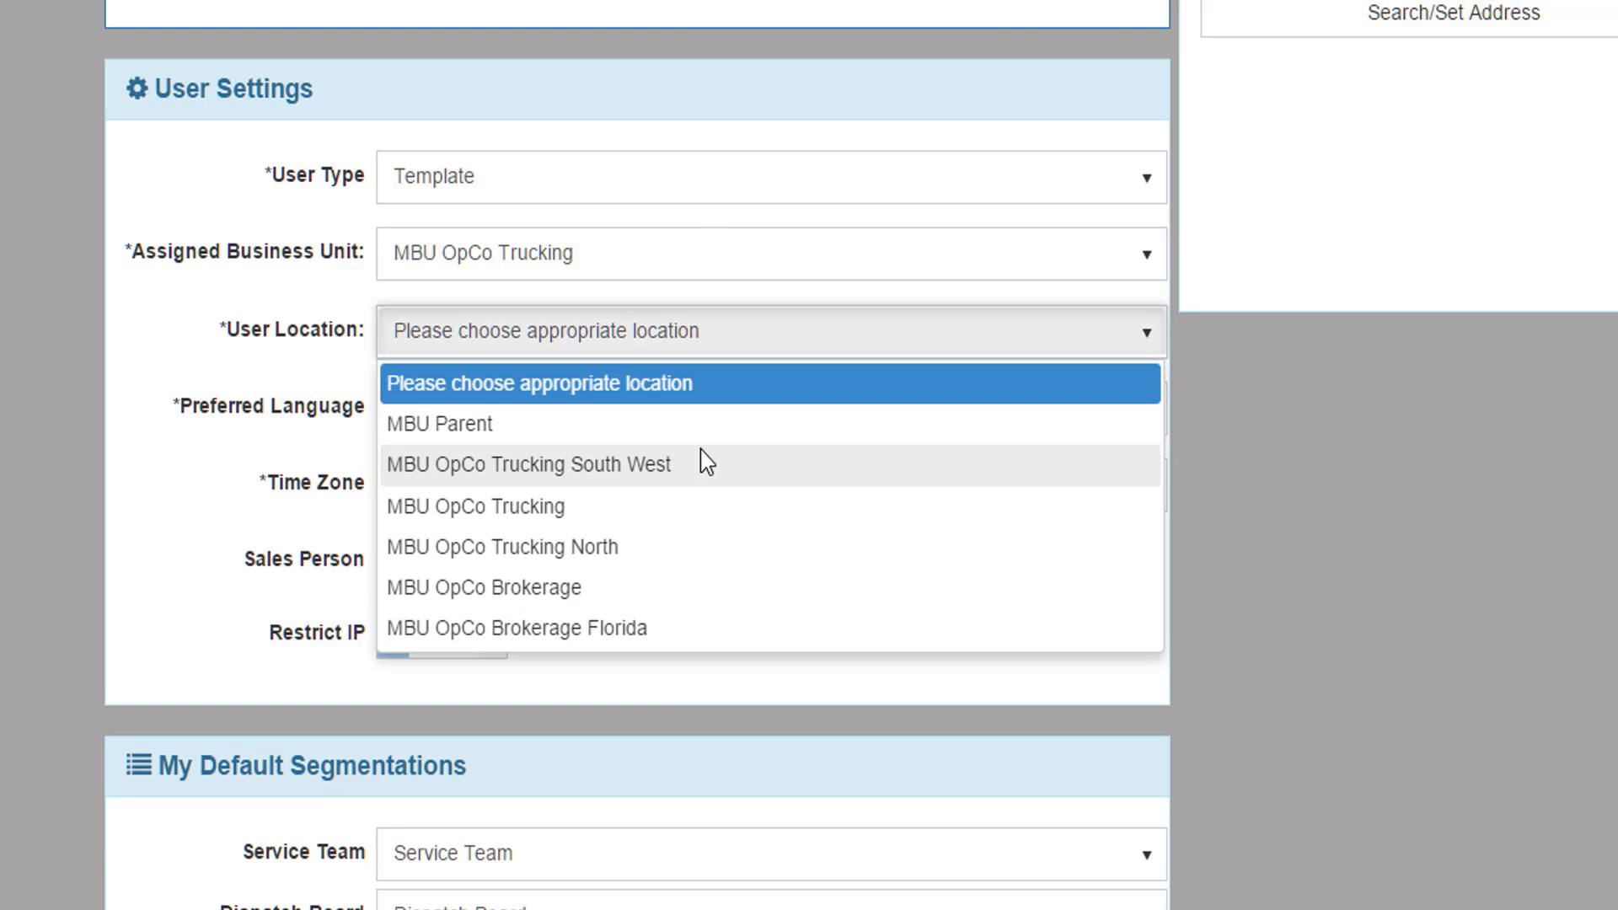
click(695, 560)
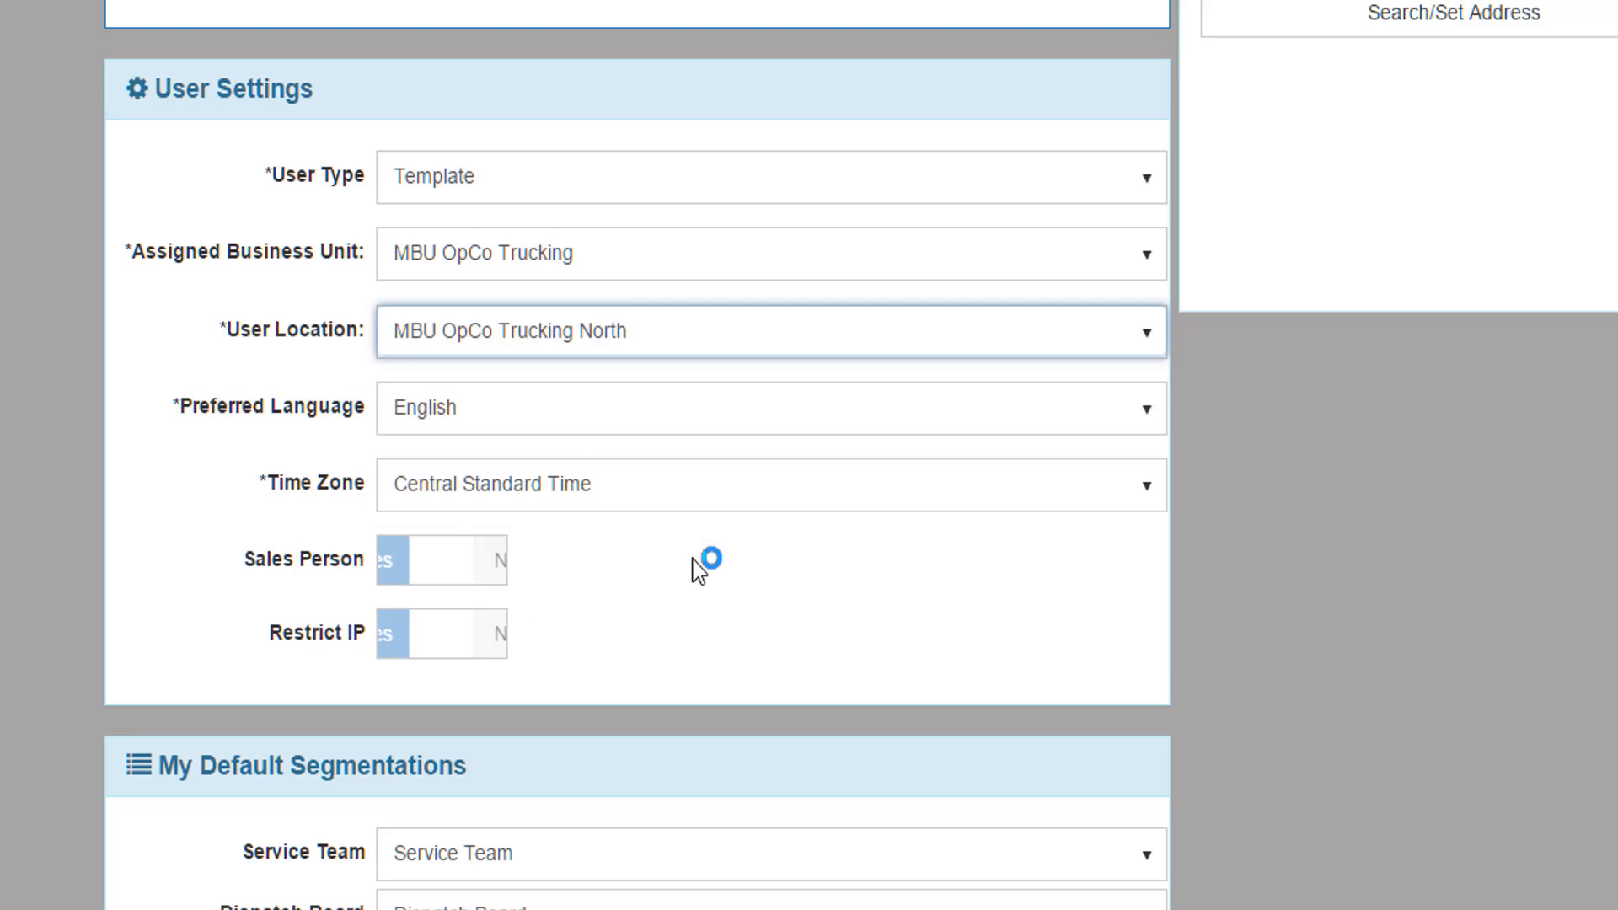
click(598, 421)
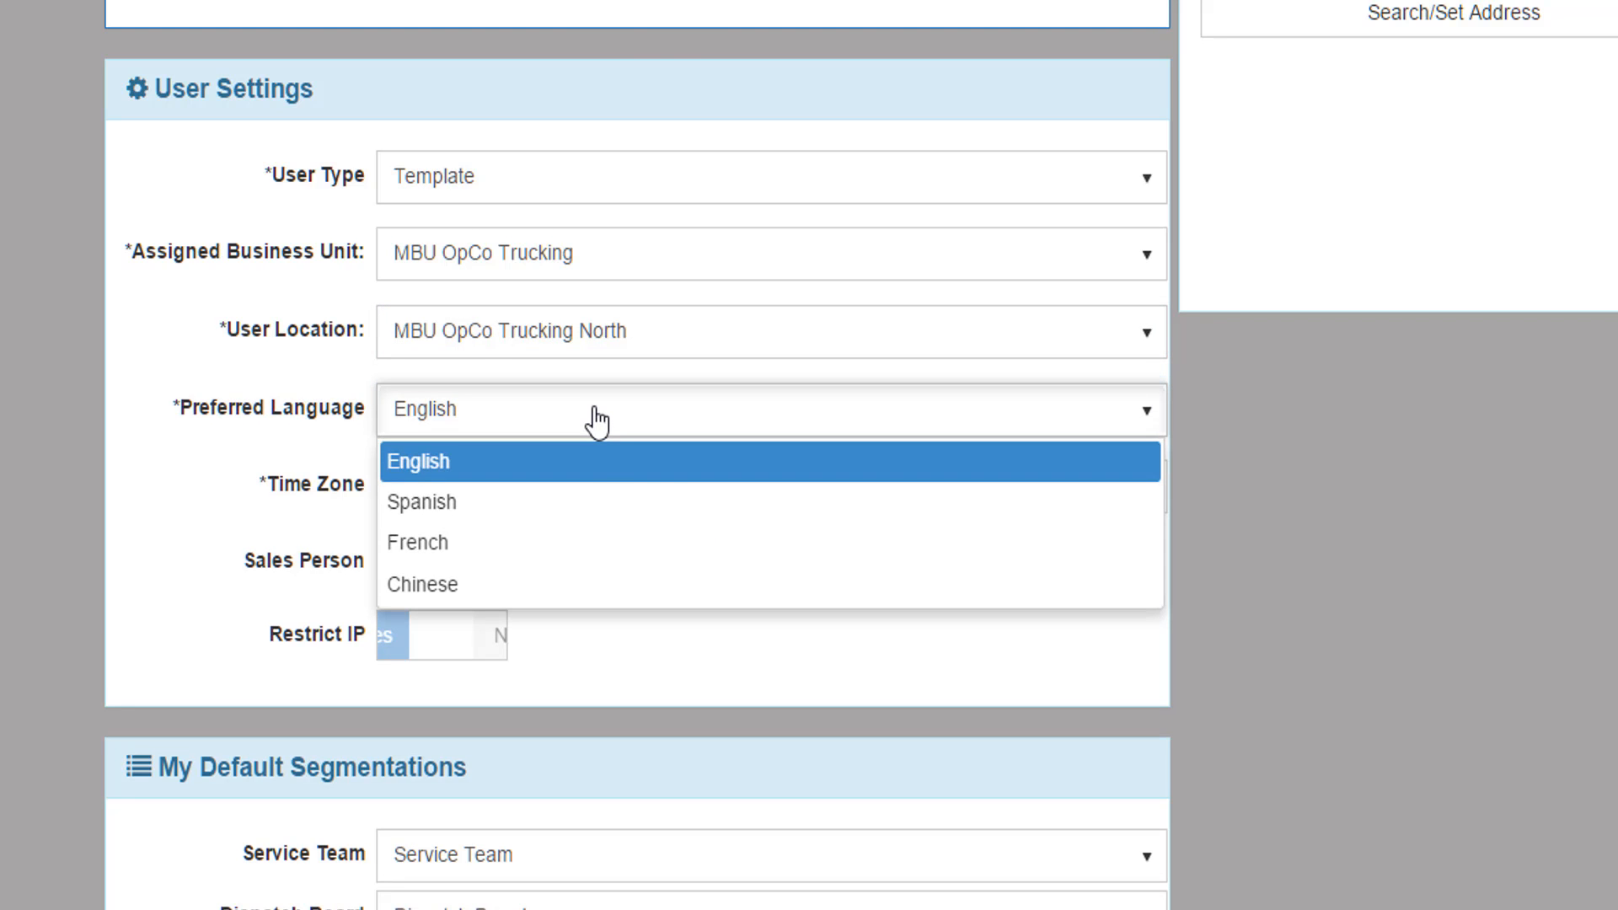
click(616, 474)
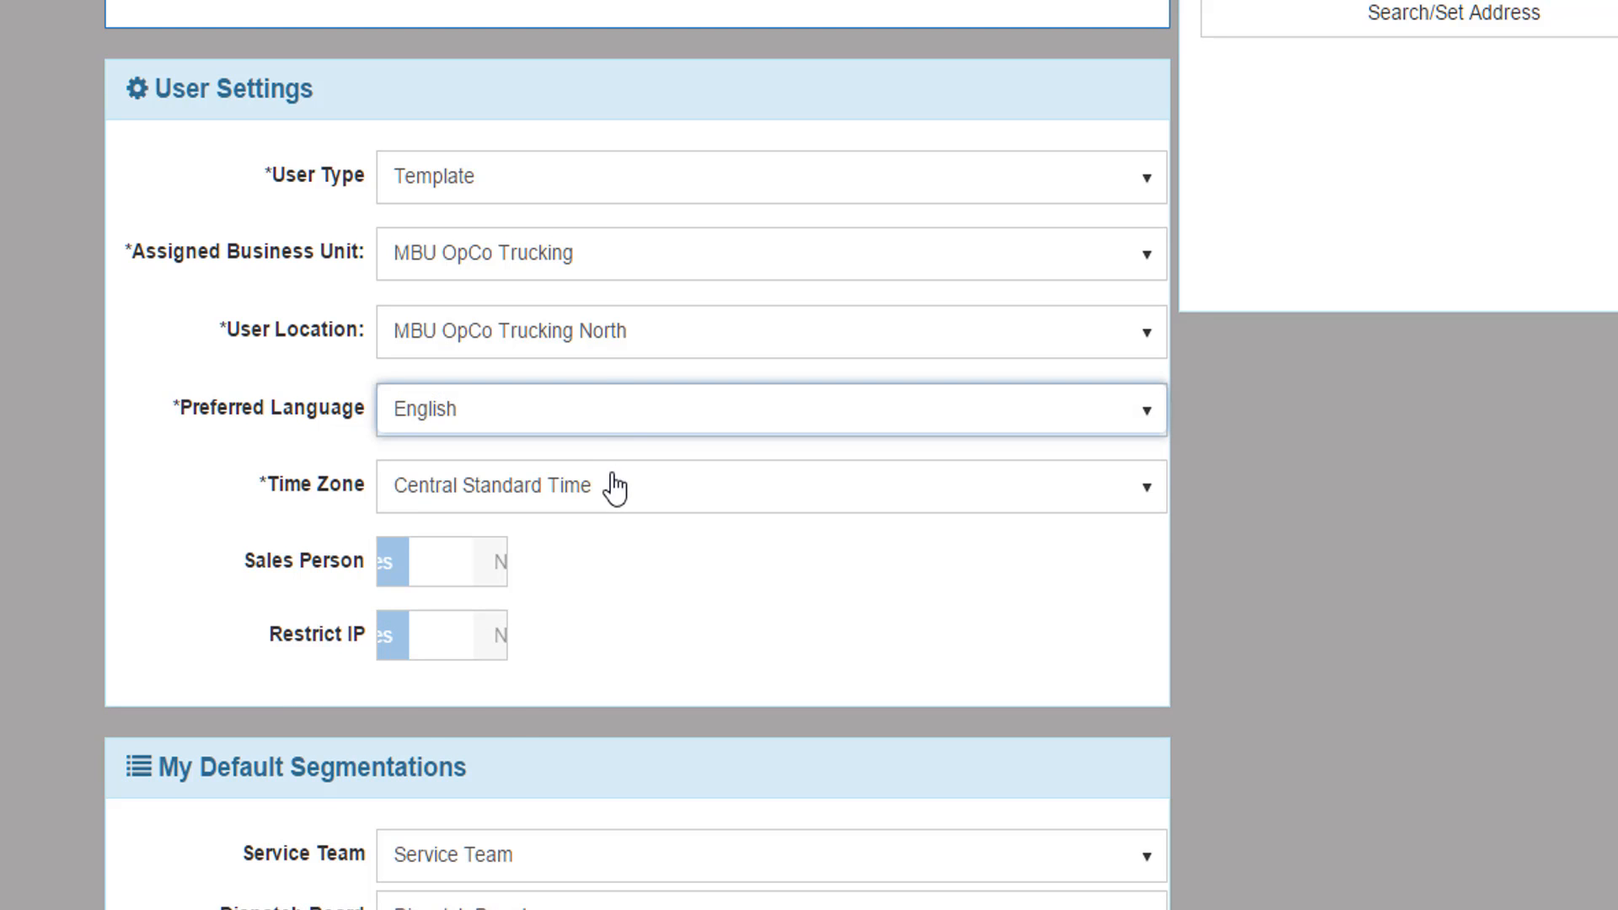
click(615, 487)
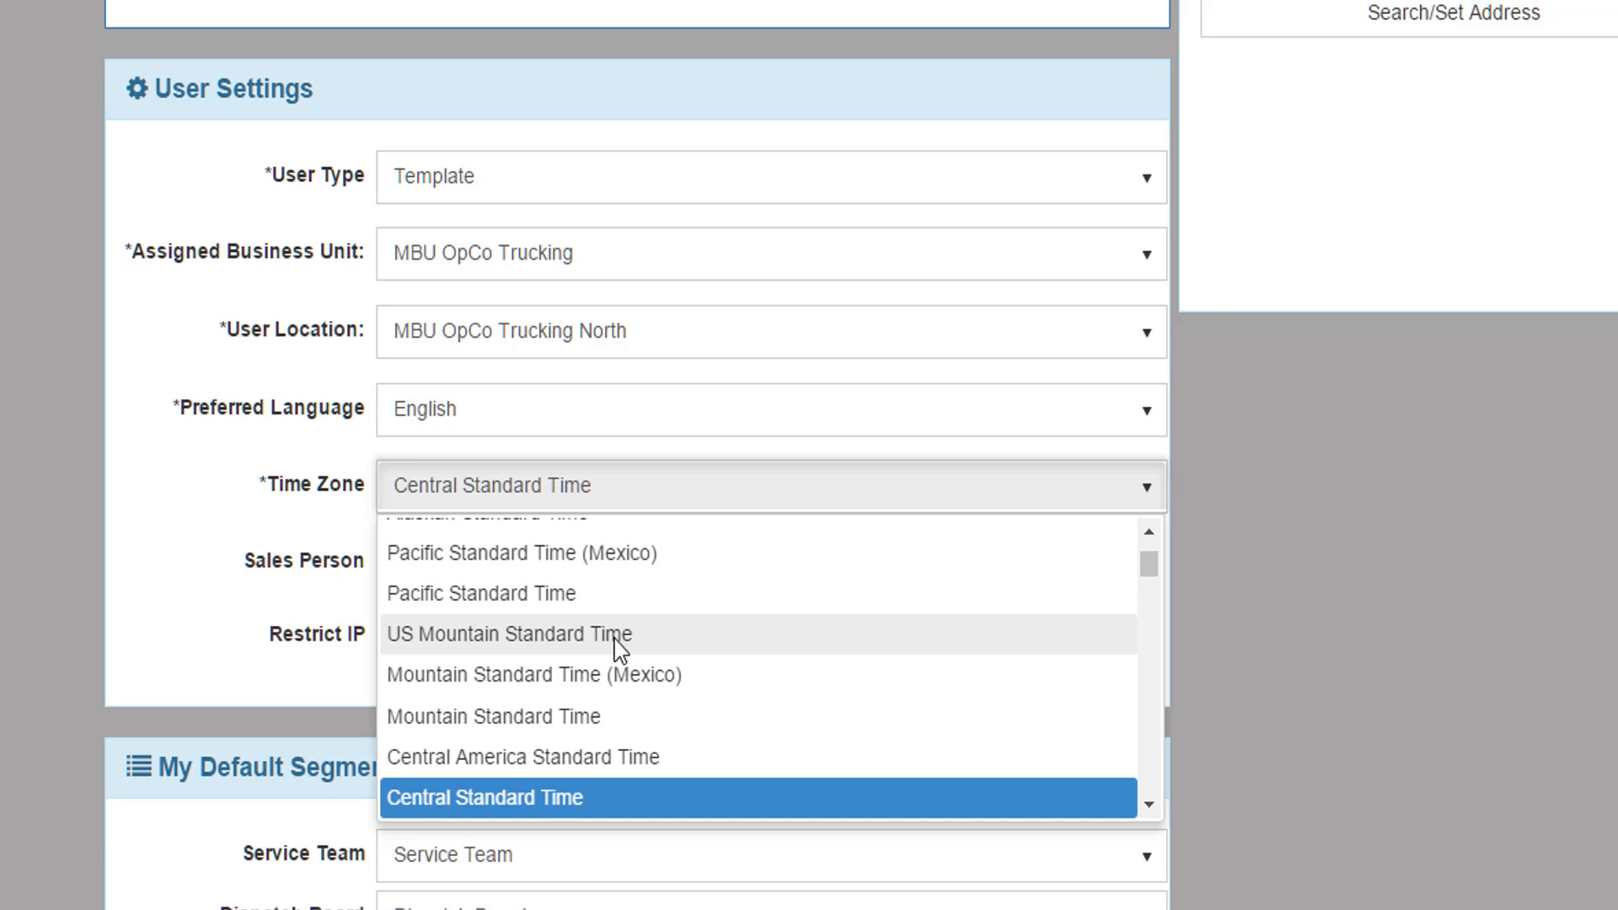
click(576, 794)
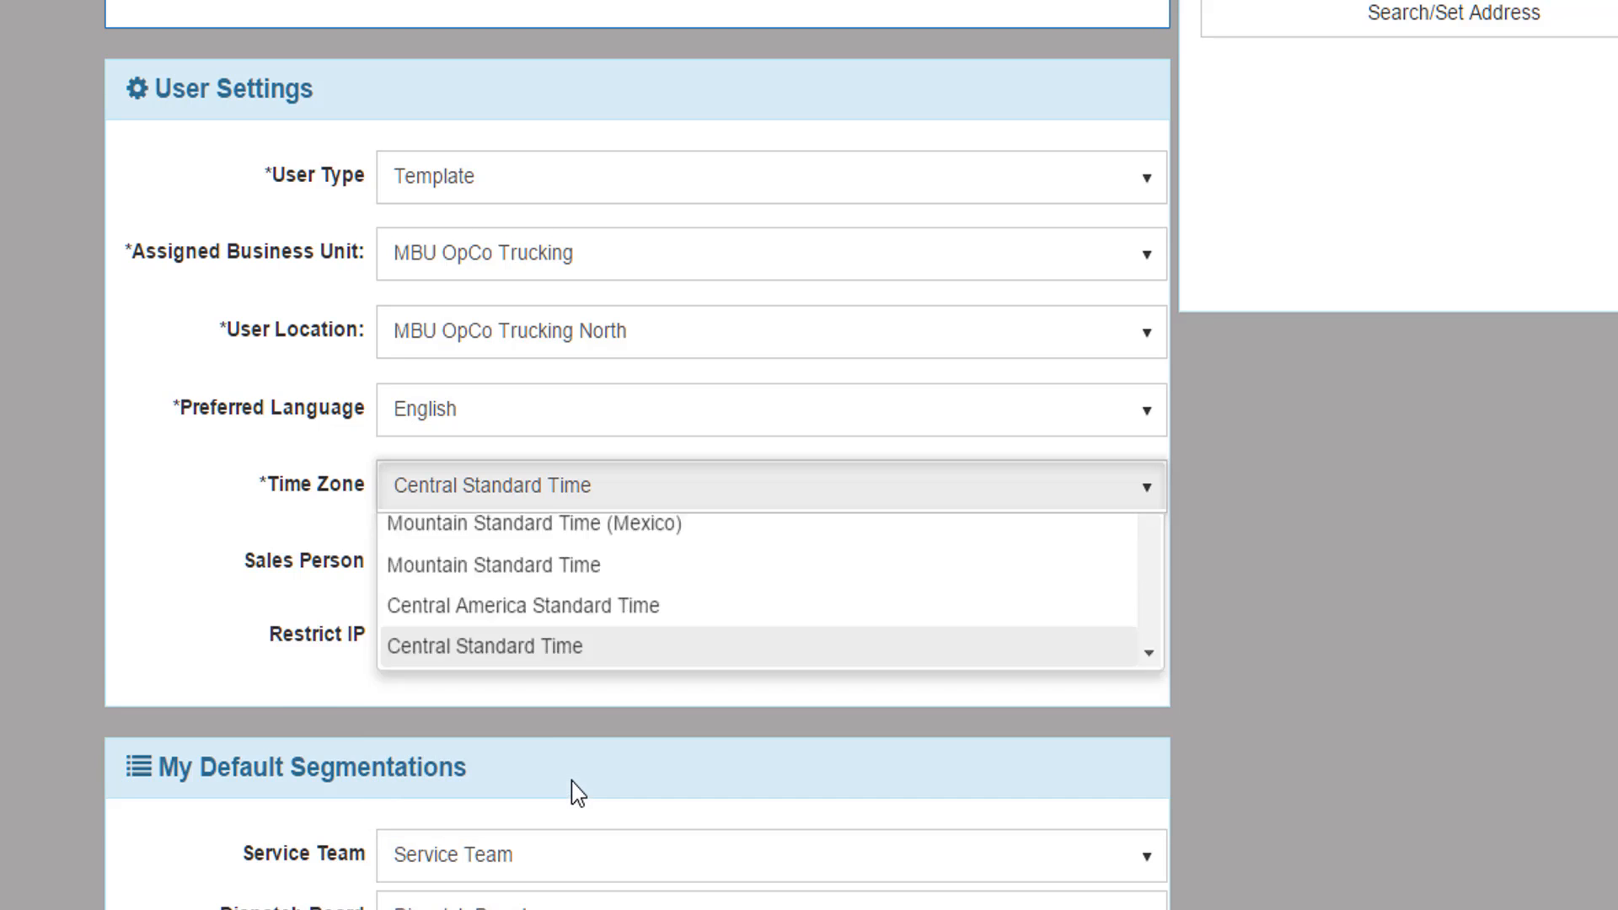
Toggle Sales Person and Restrict IP on and back off, leaving both at No
click(444, 563)
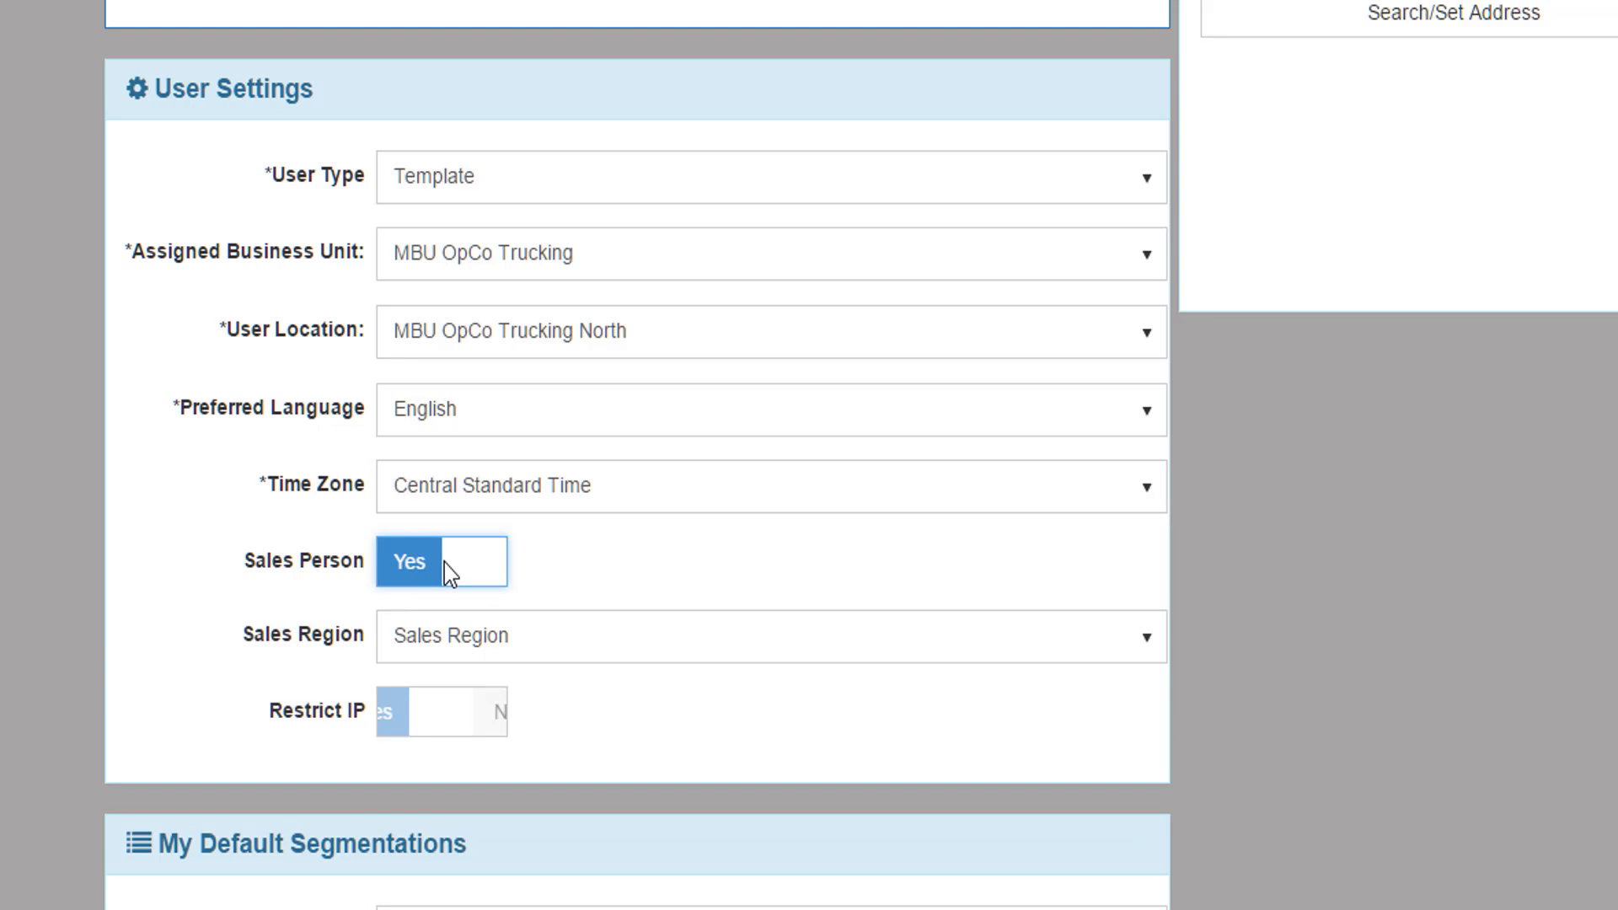
click(463, 567)
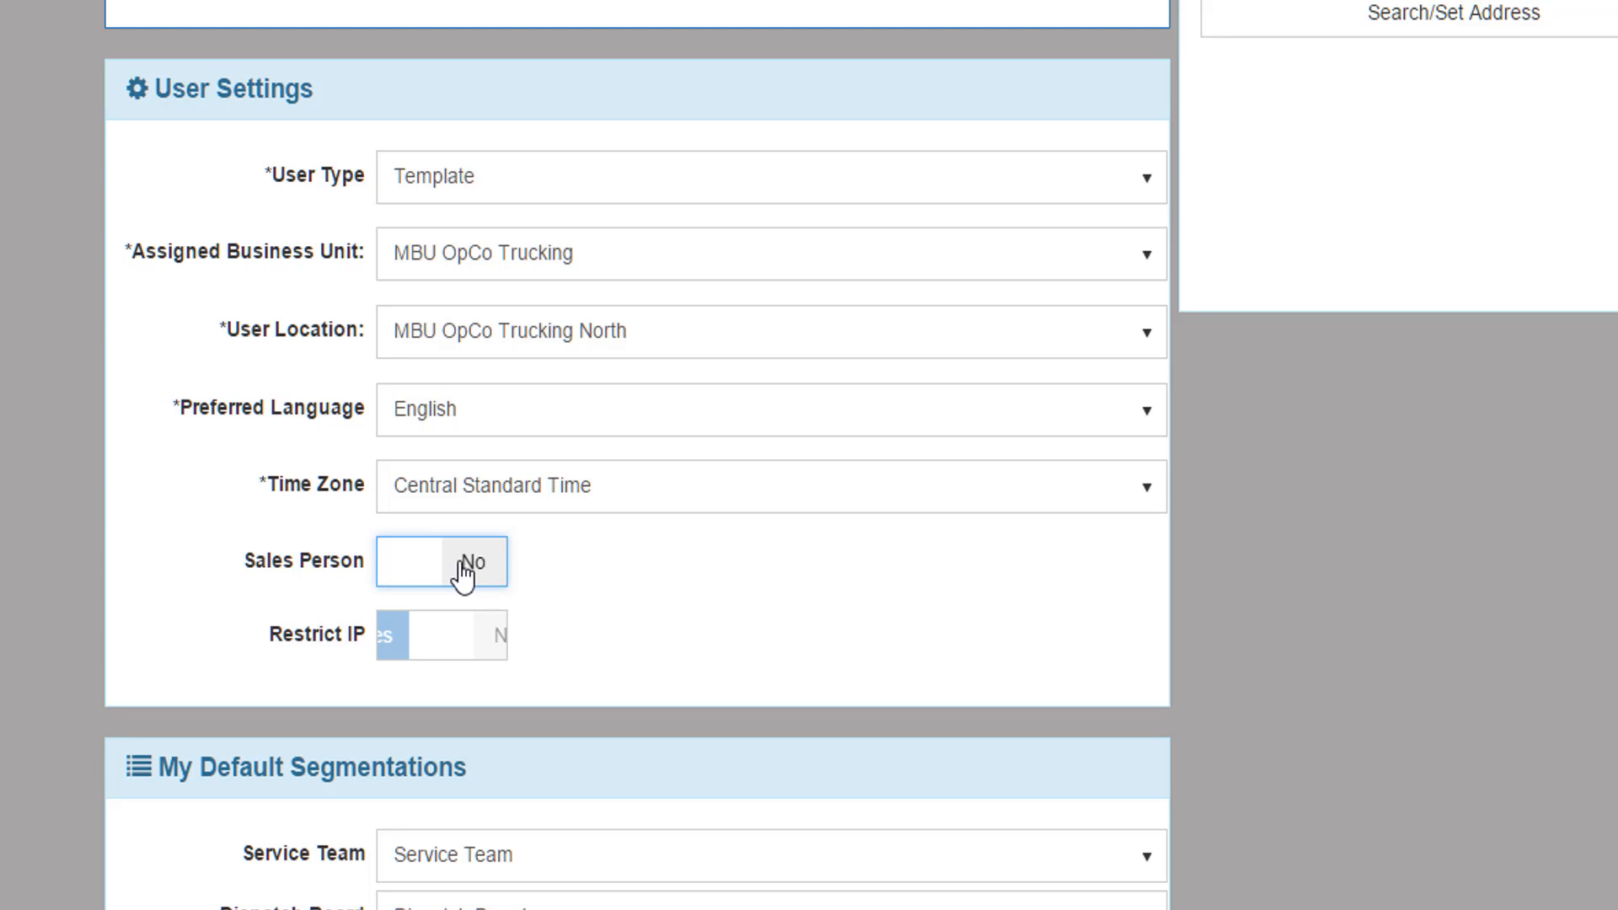
click(458, 627)
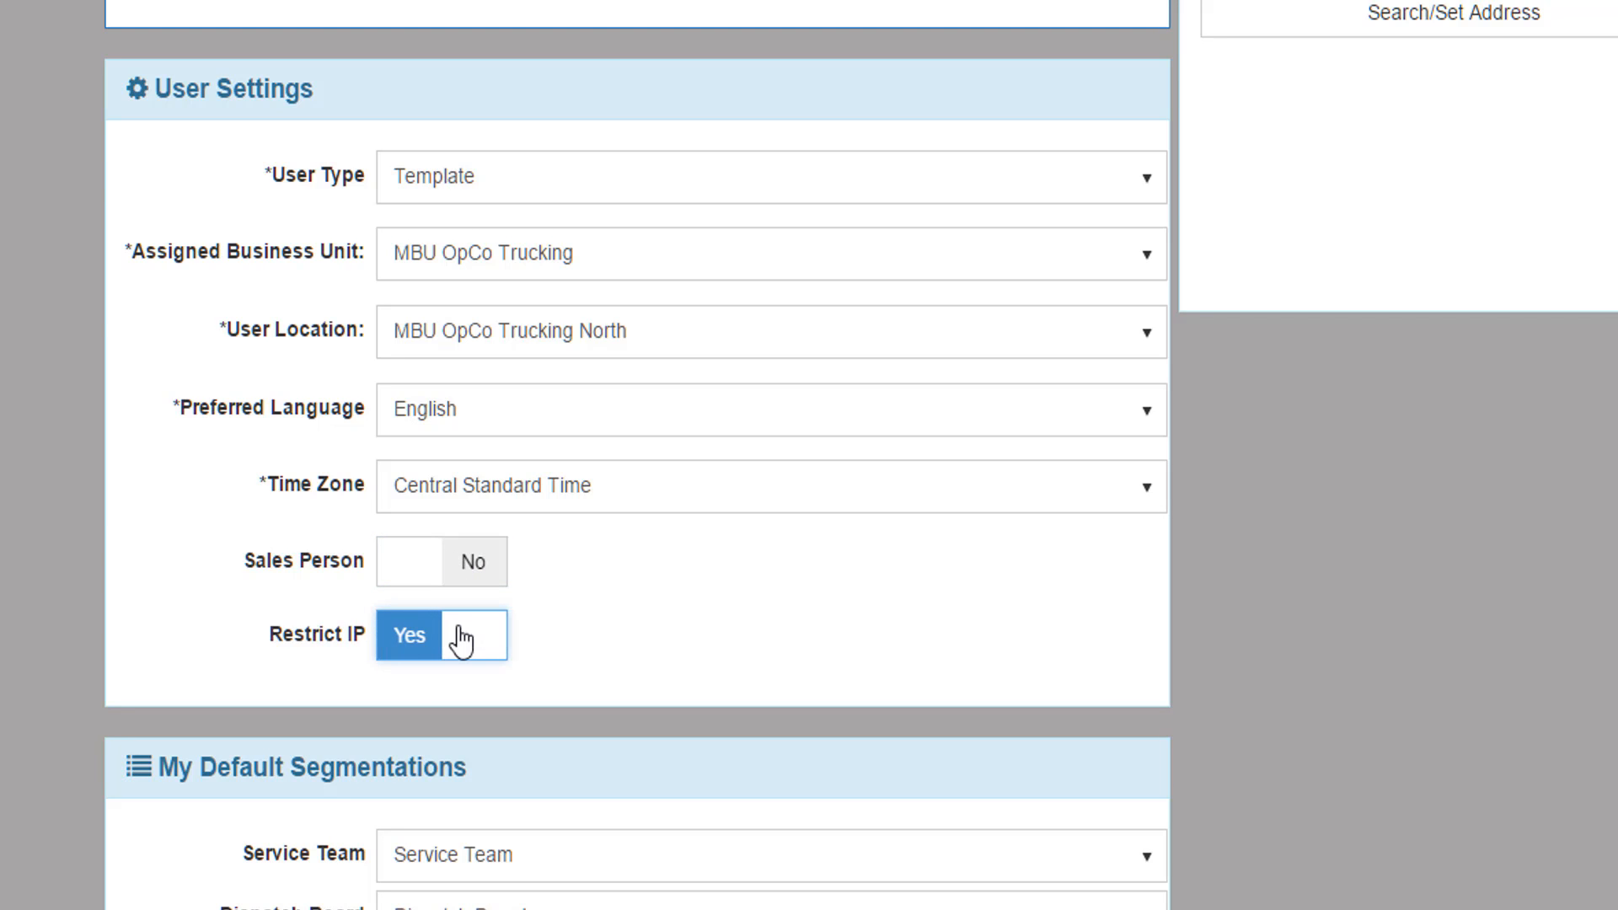
click(460, 629)
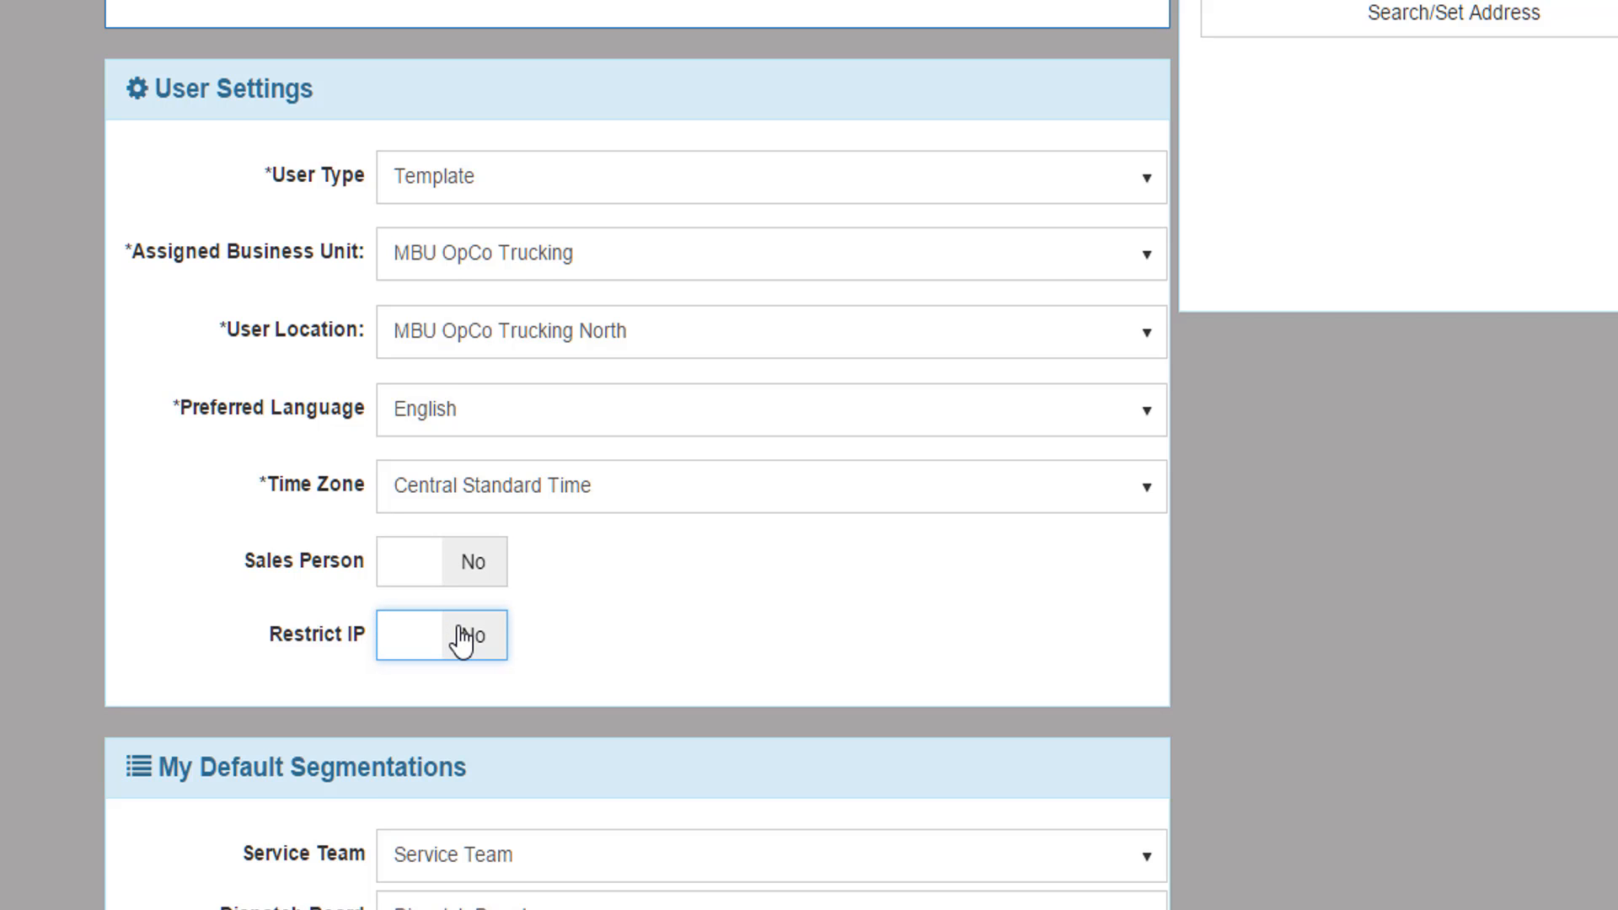
Set Service Team to Automotive and Dispatch Board to 5000 to 25000 GVW
scroll(460, 628, down, 3)
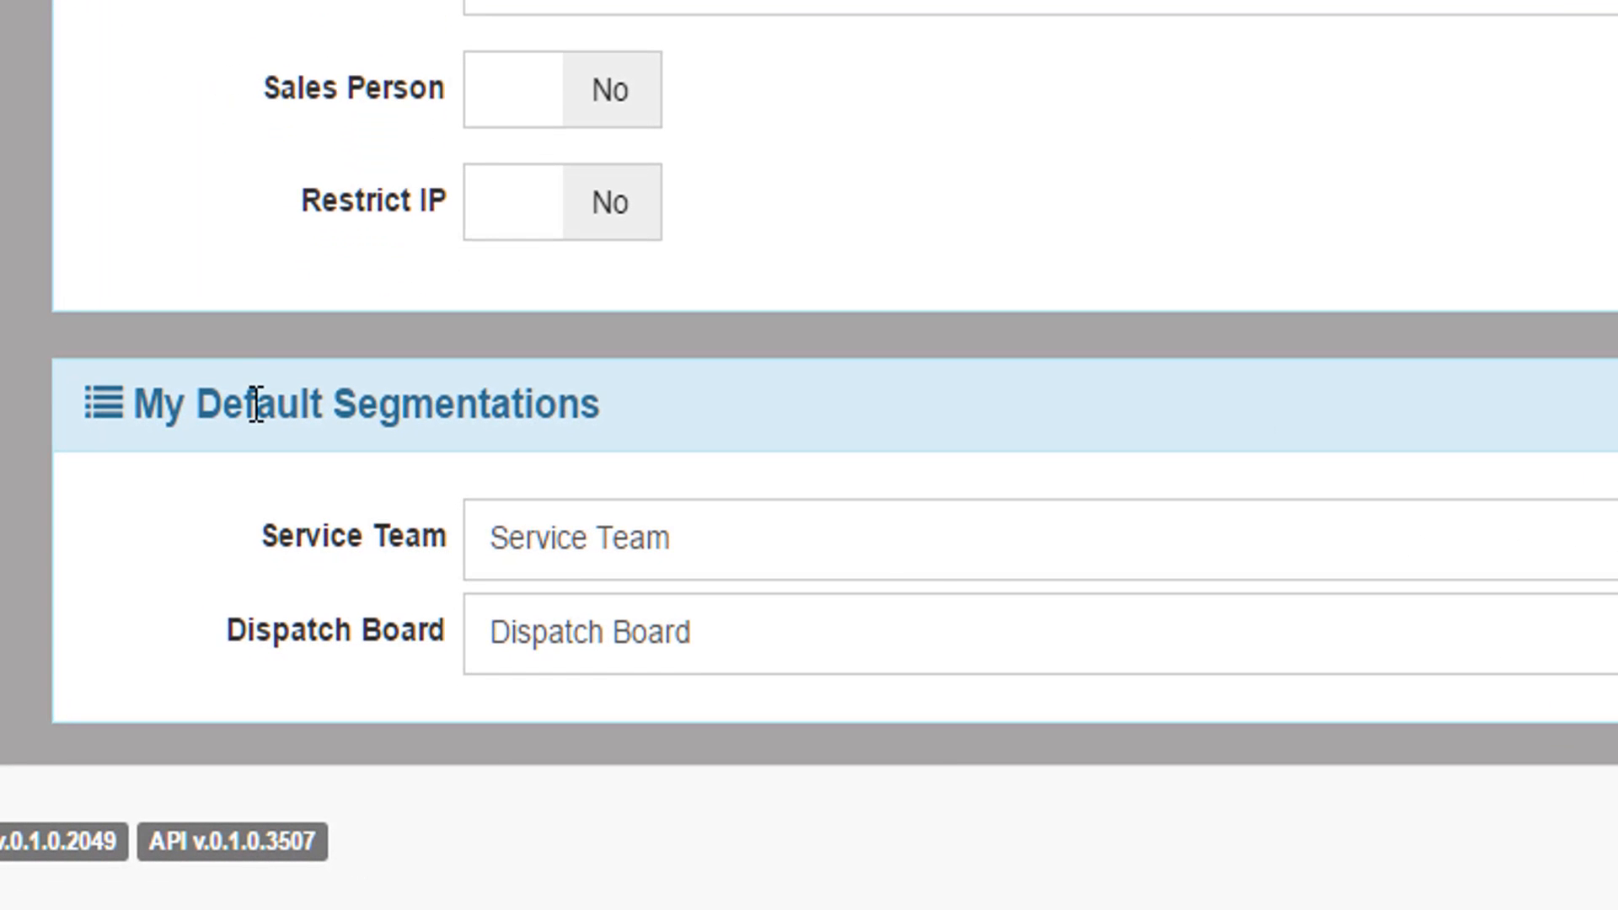
click(1471, 565)
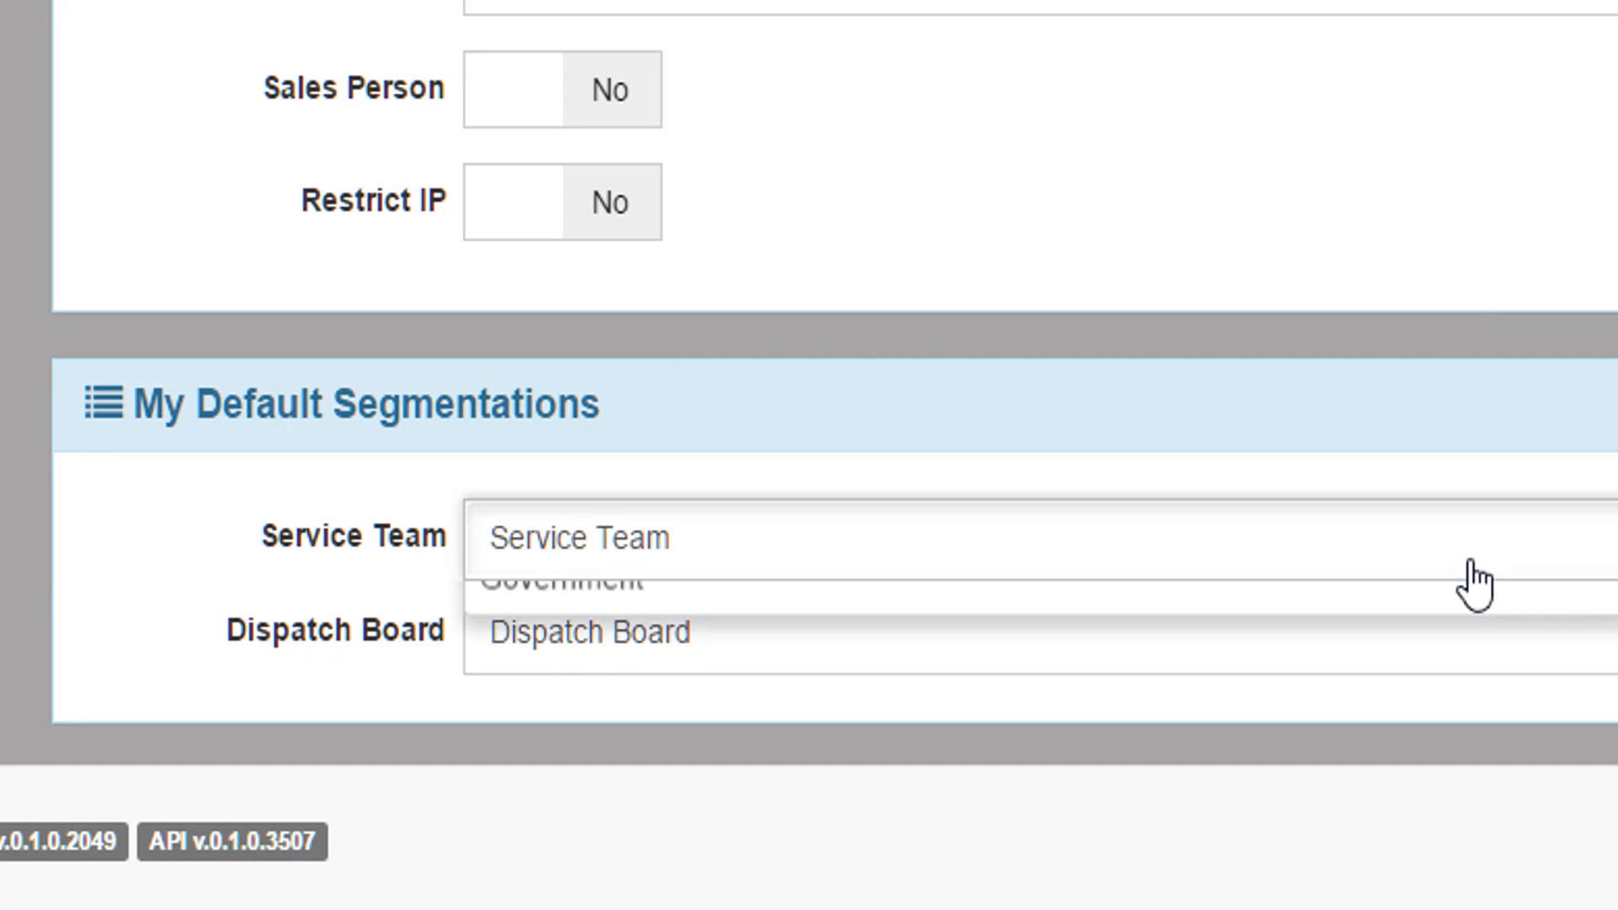
click(1387, 683)
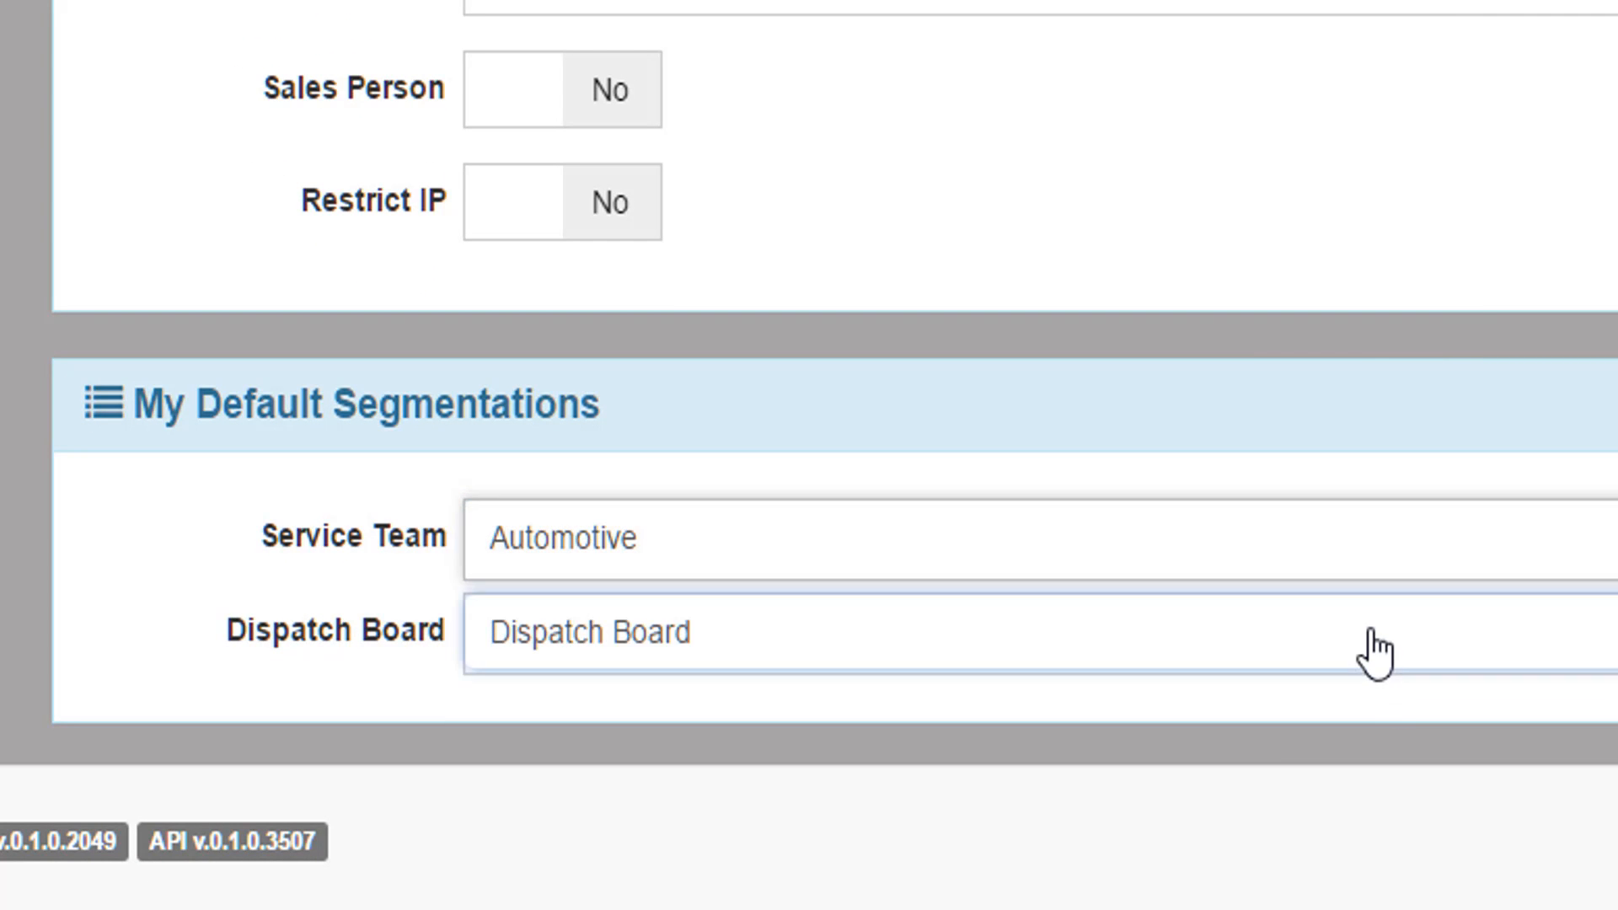
click(1373, 650)
click(567, 488)
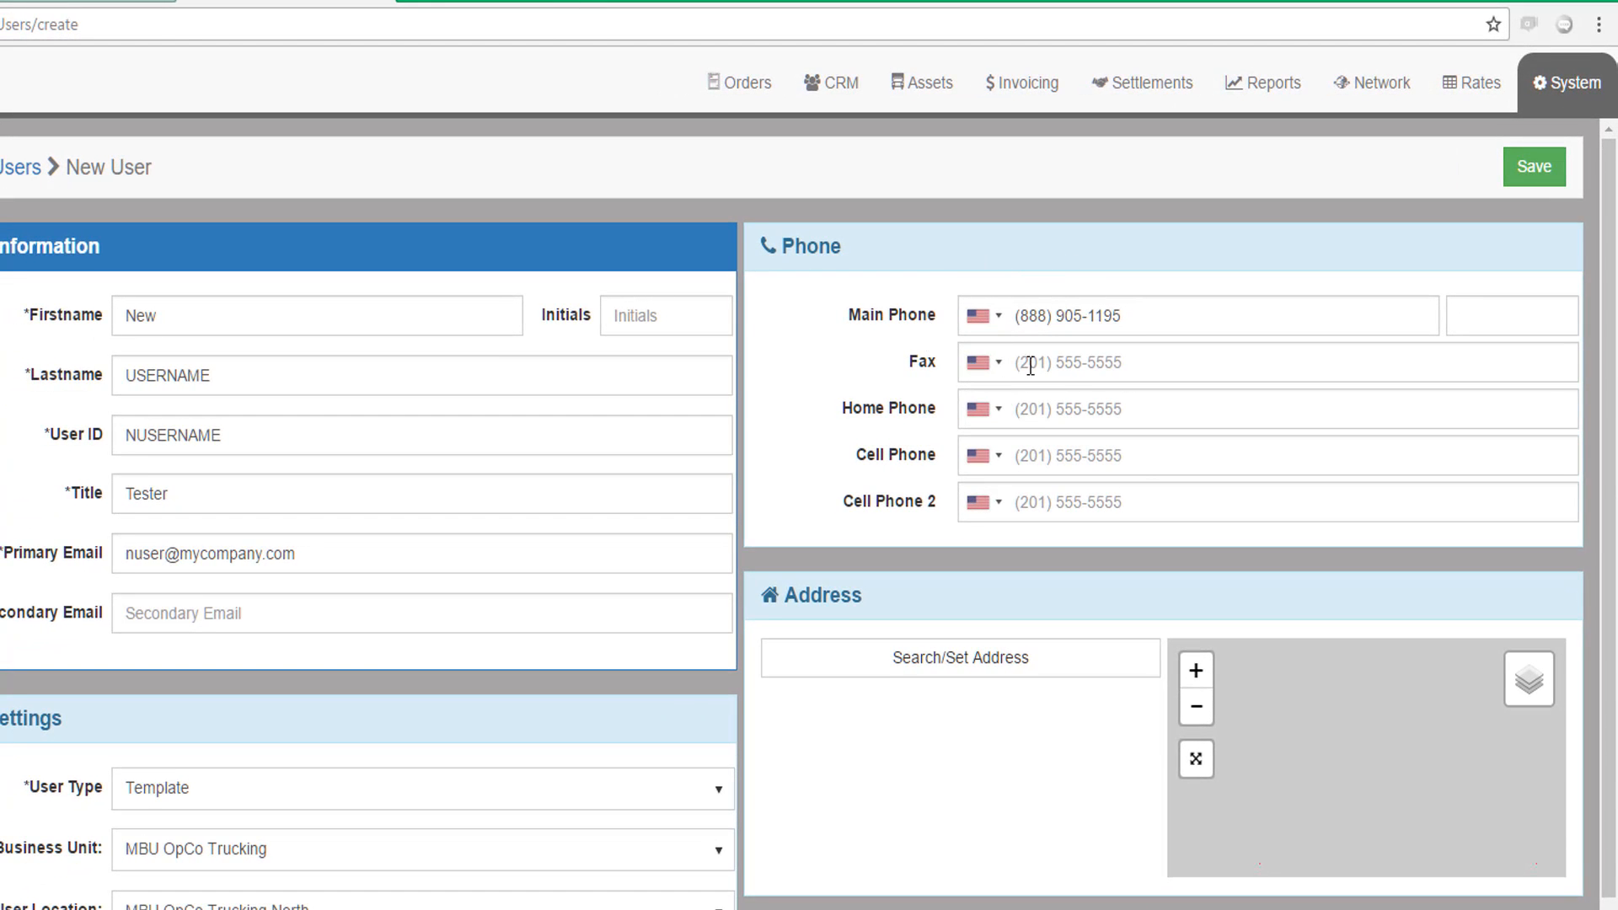
Add main phone extension 5656 and the user's home phone number
click(1468, 316)
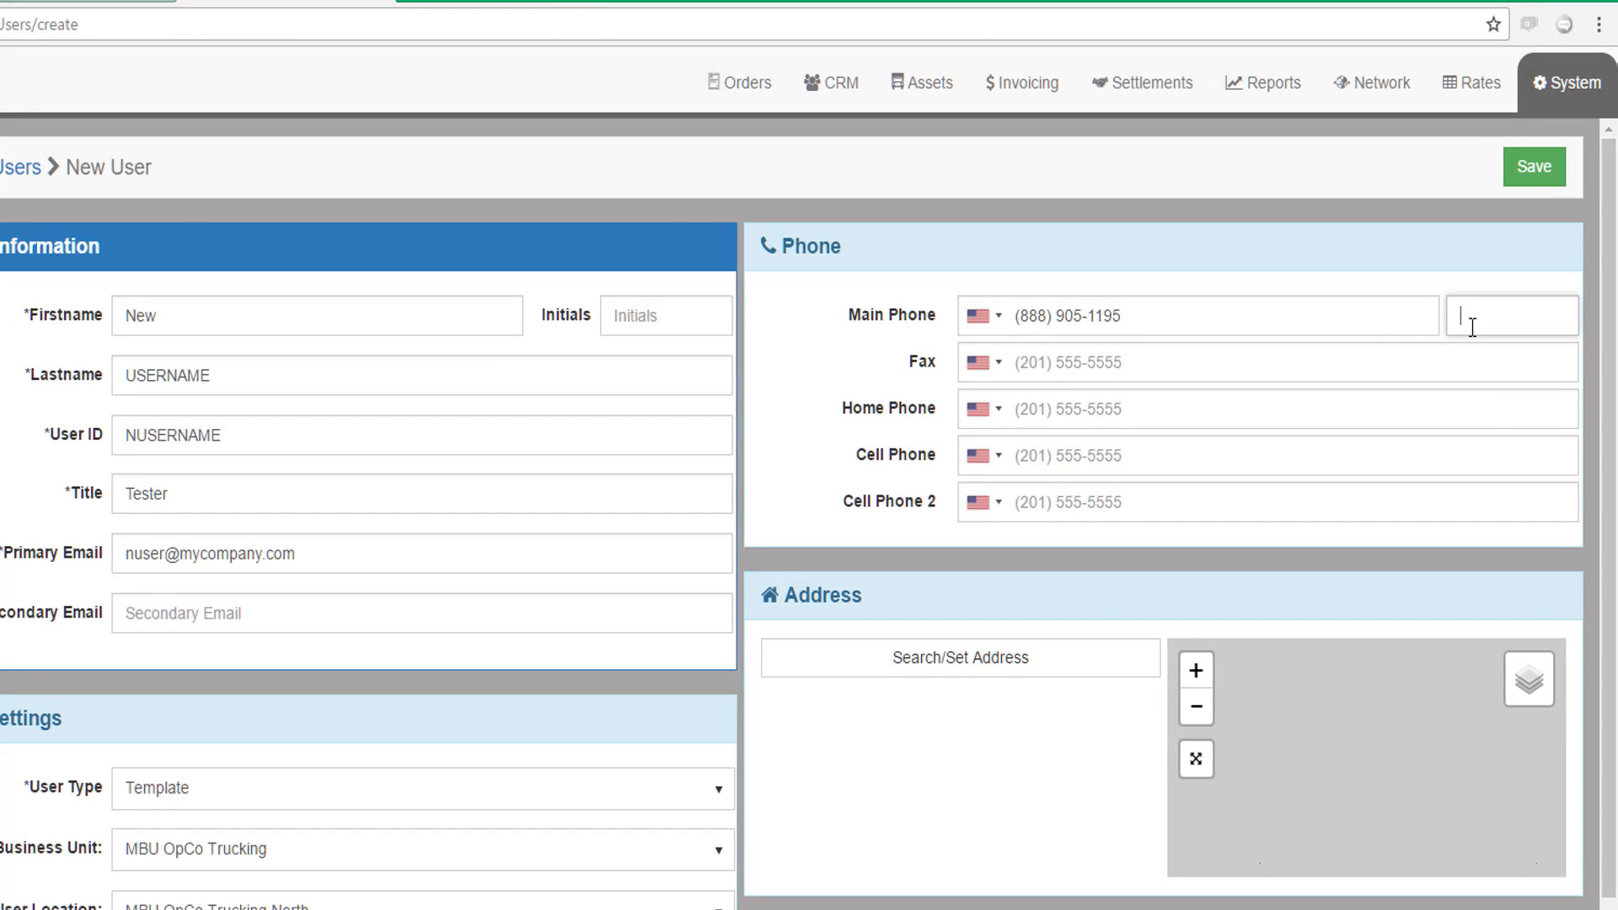
text(5656)
click(1033, 407)
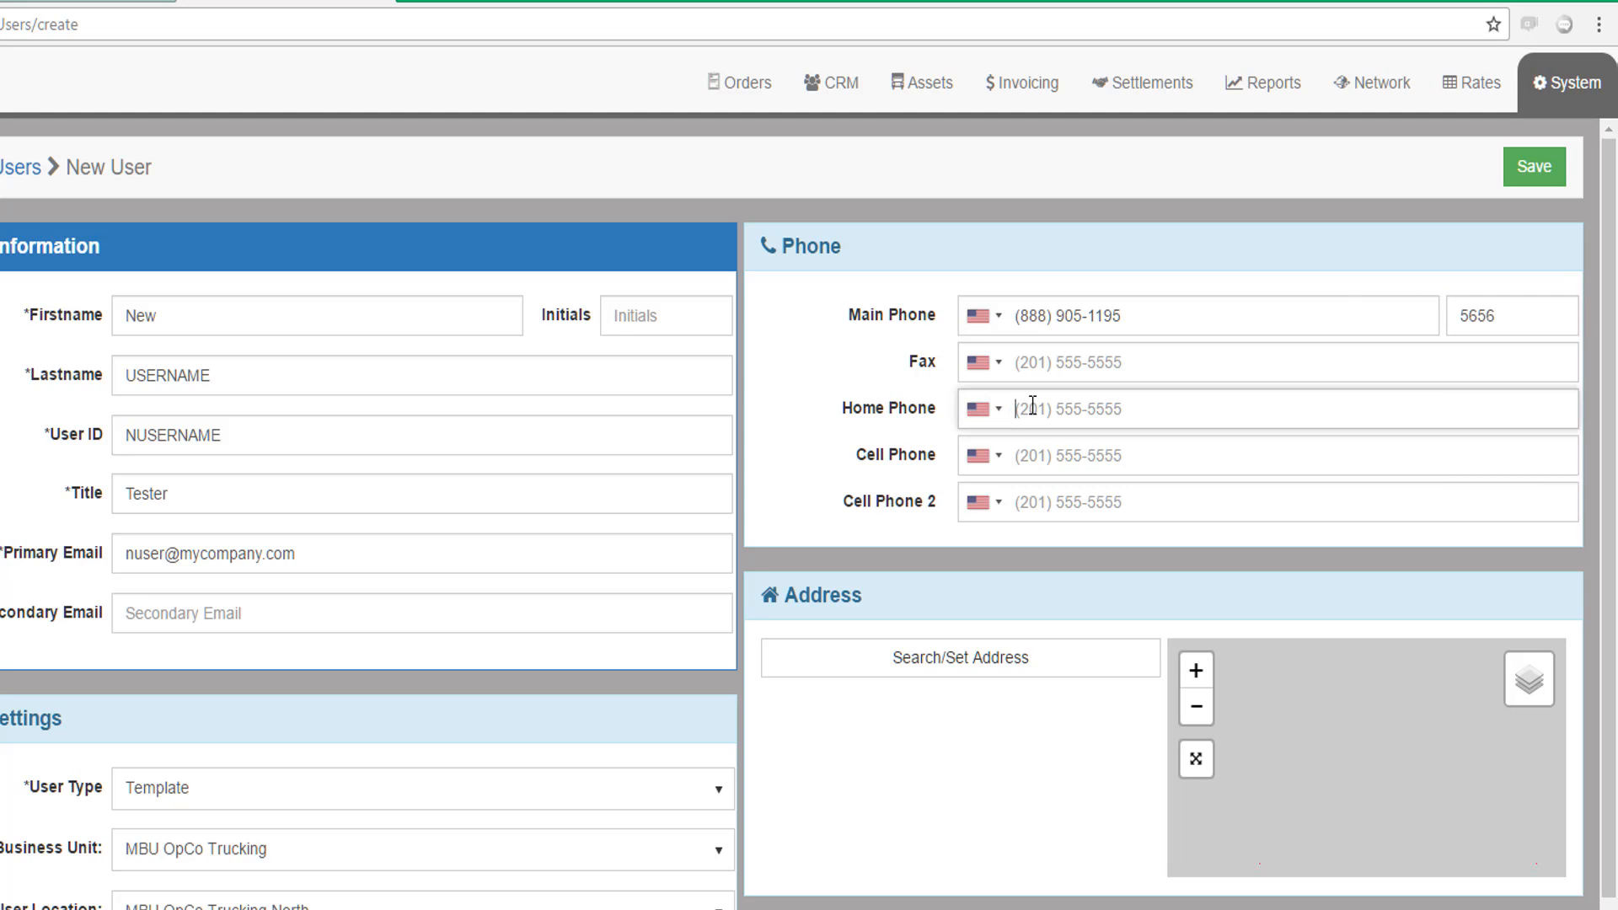
text(888) 555-1313)
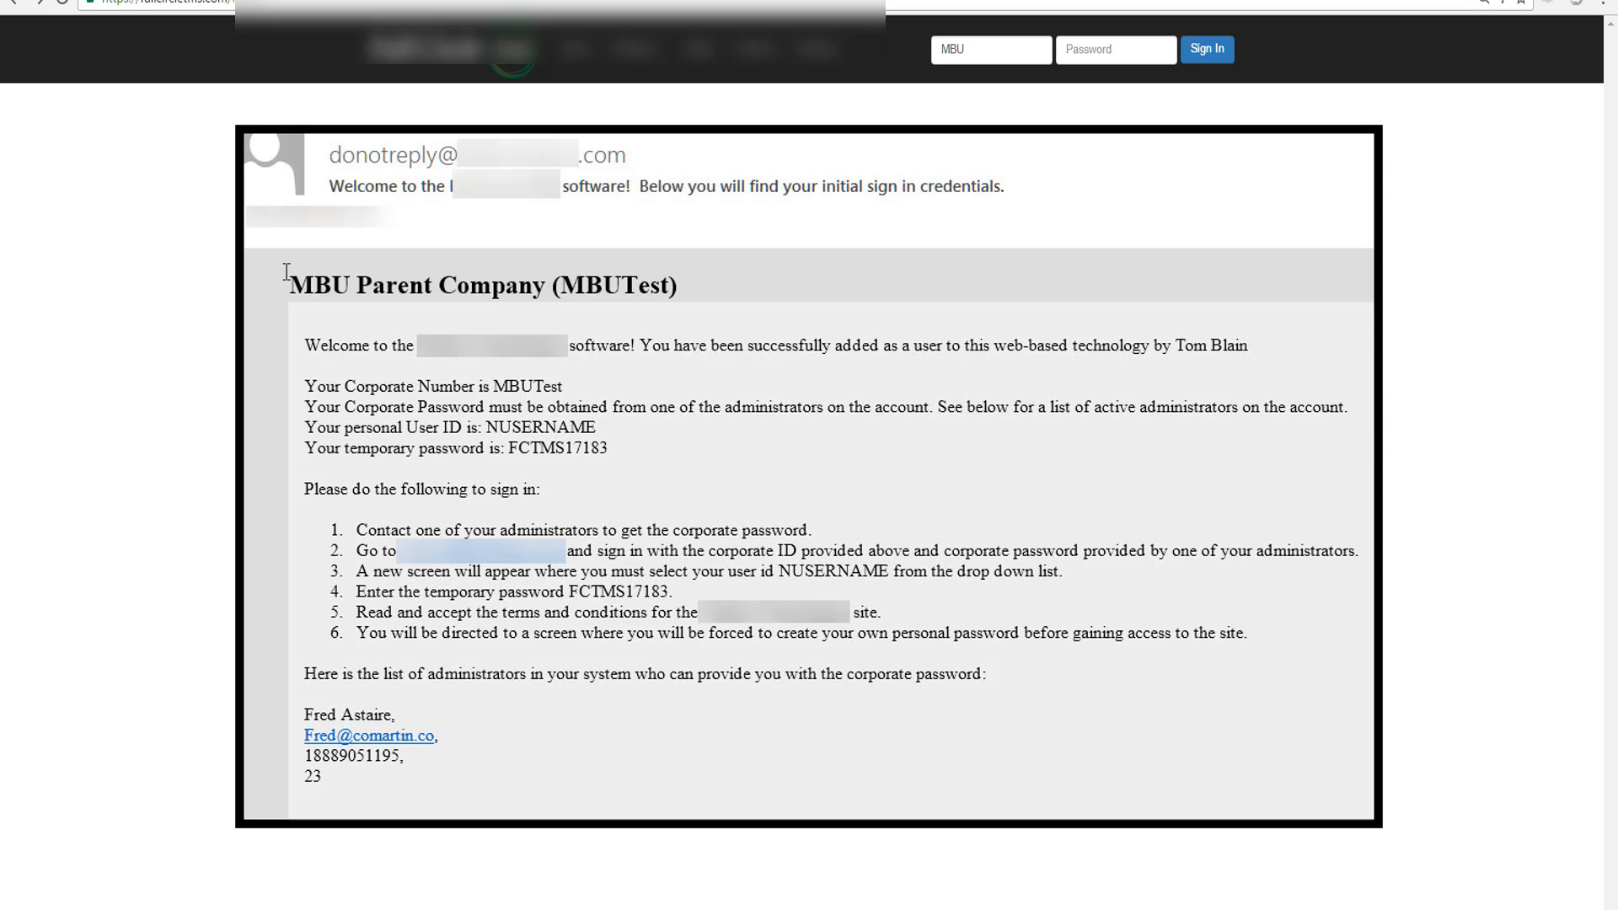
Sign in at the corporate level with ID MBU and the corporate password
click(1082, 51)
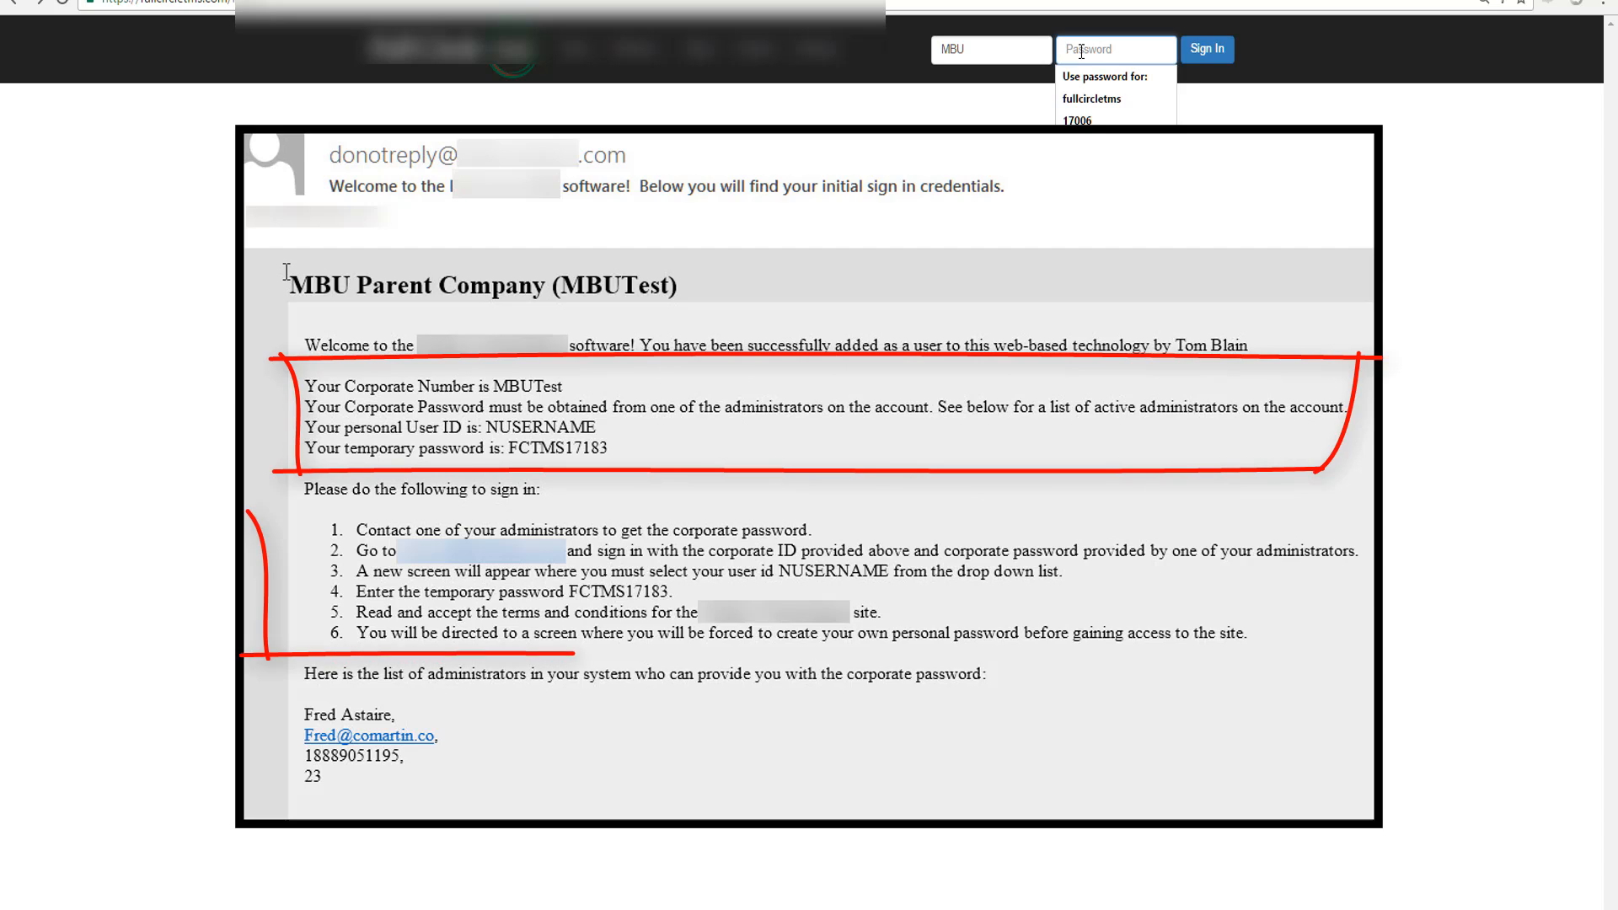
text(•)
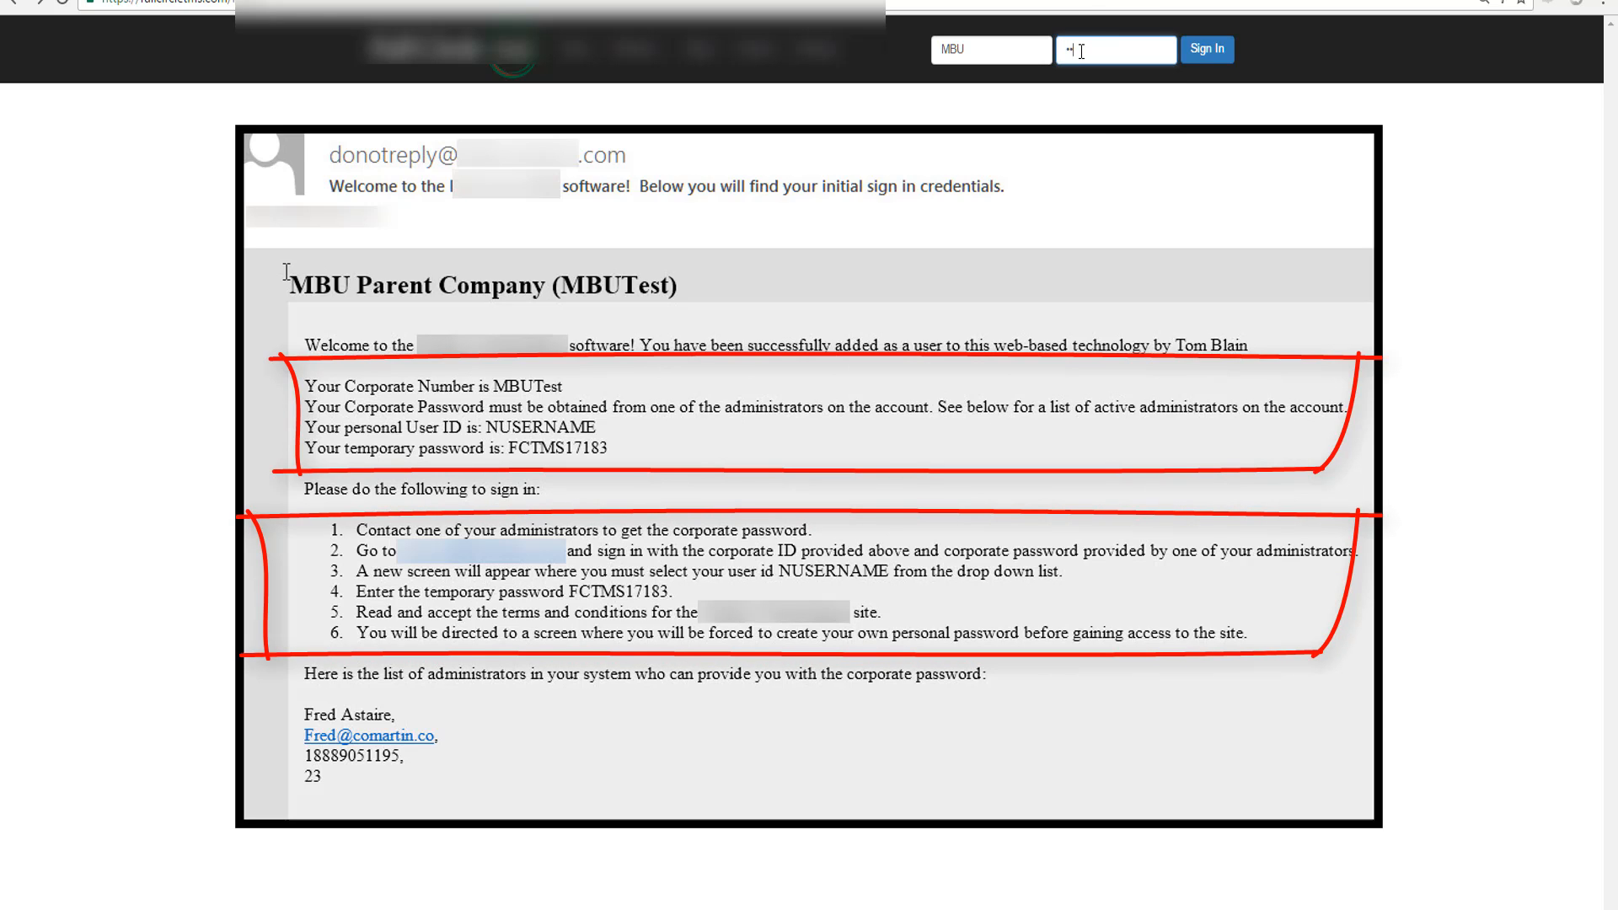
text(••)
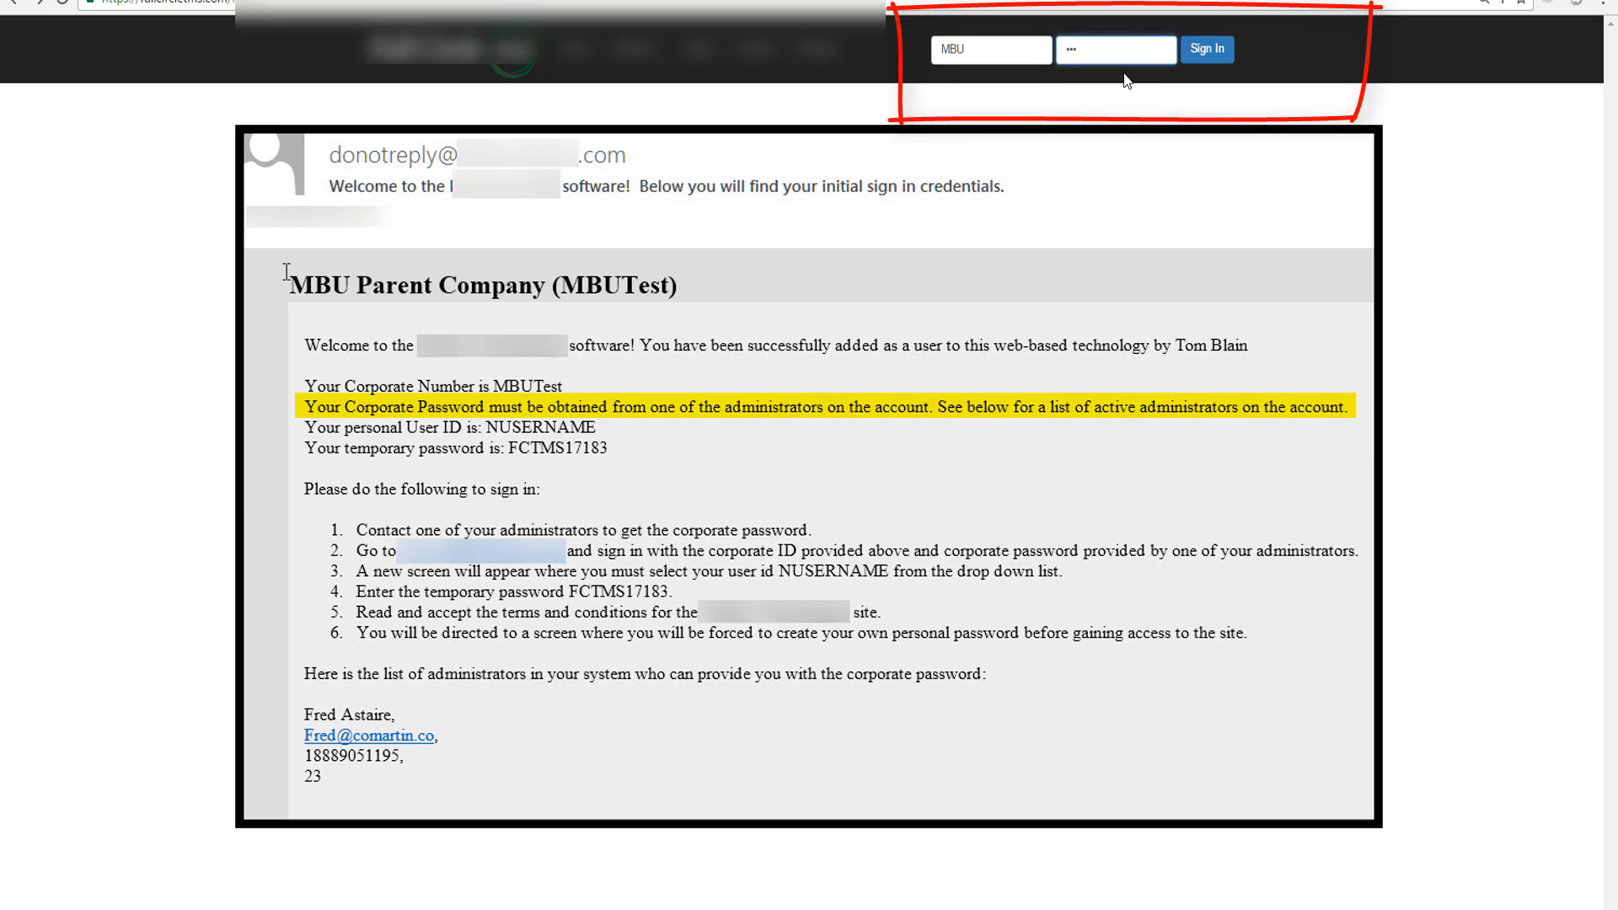
click(1209, 53)
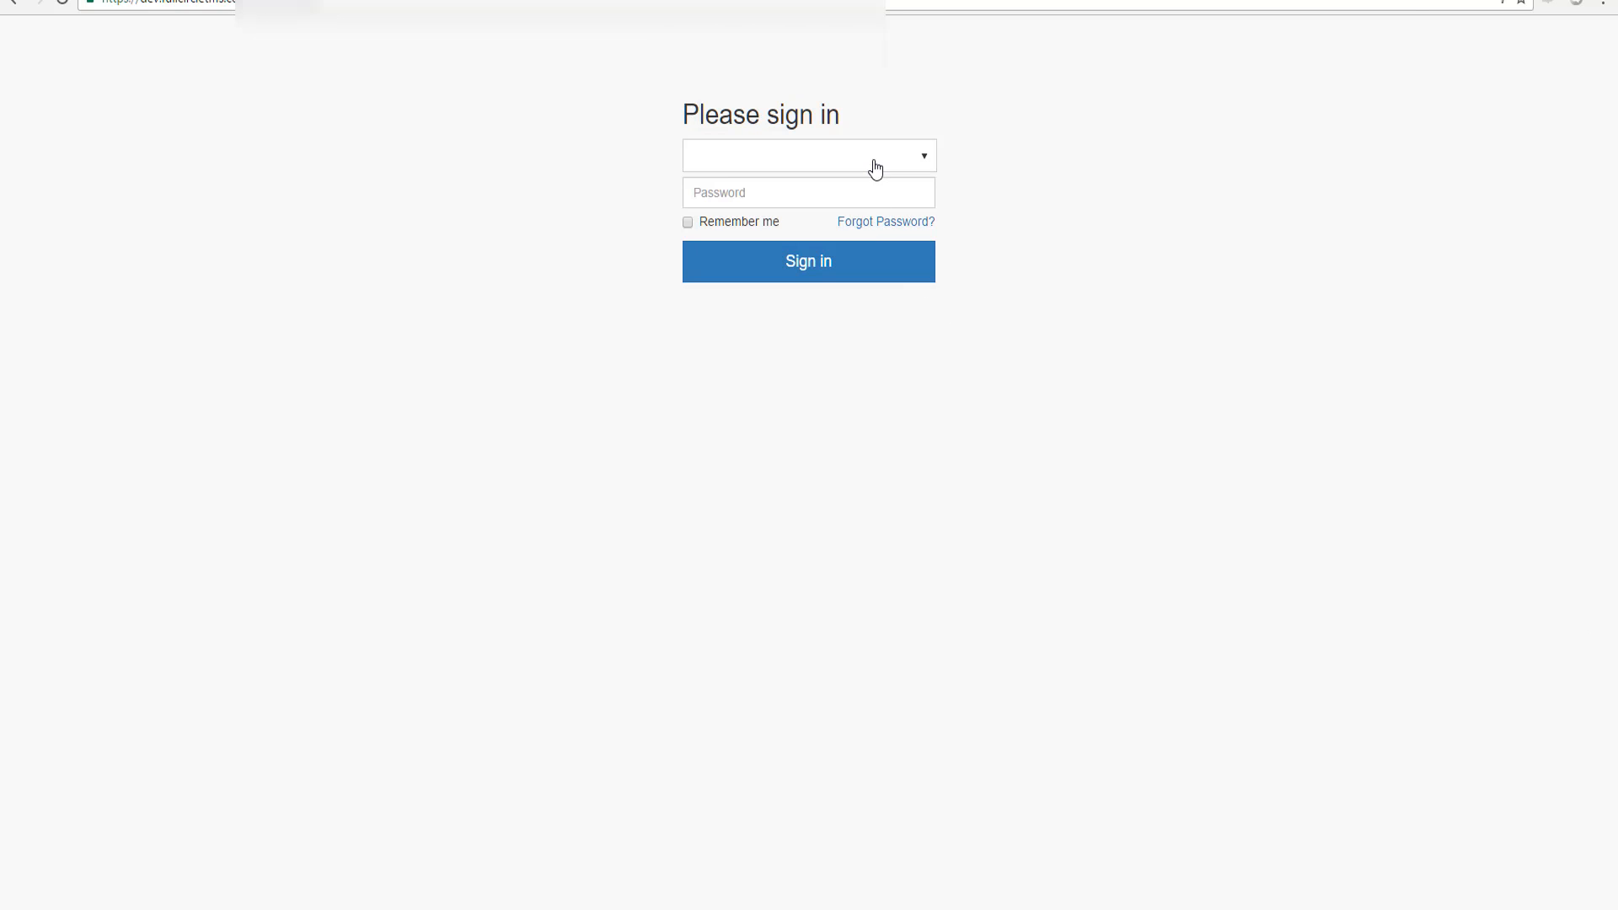
Sign in as the newly created user with the pasted temporary password
click(871, 165)
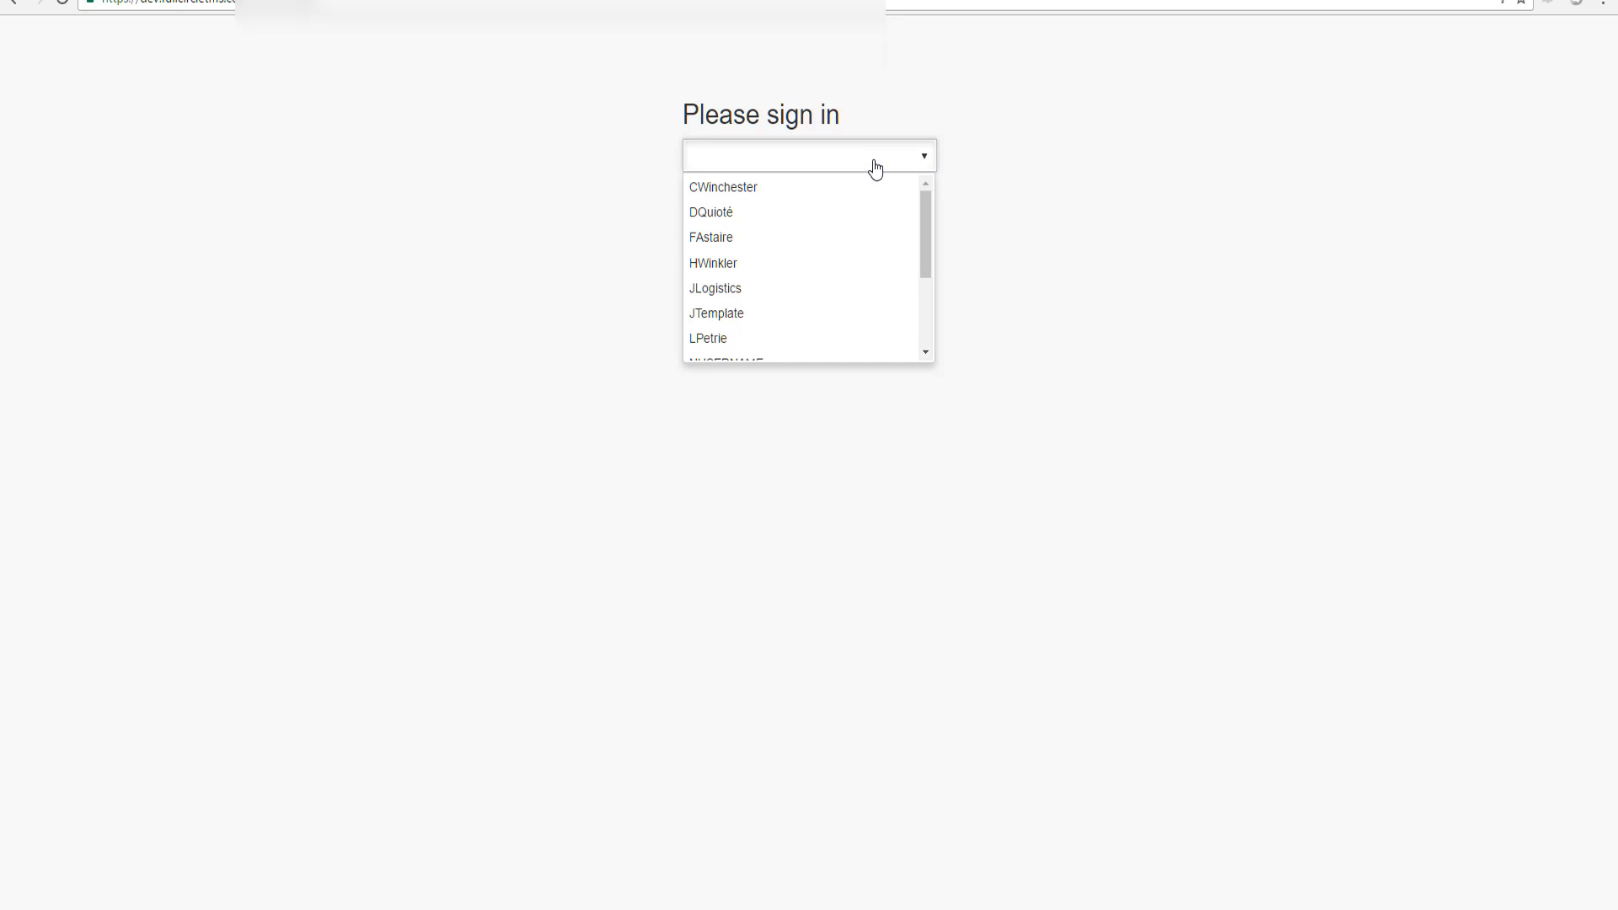
scroll(796, 285, down, 1)
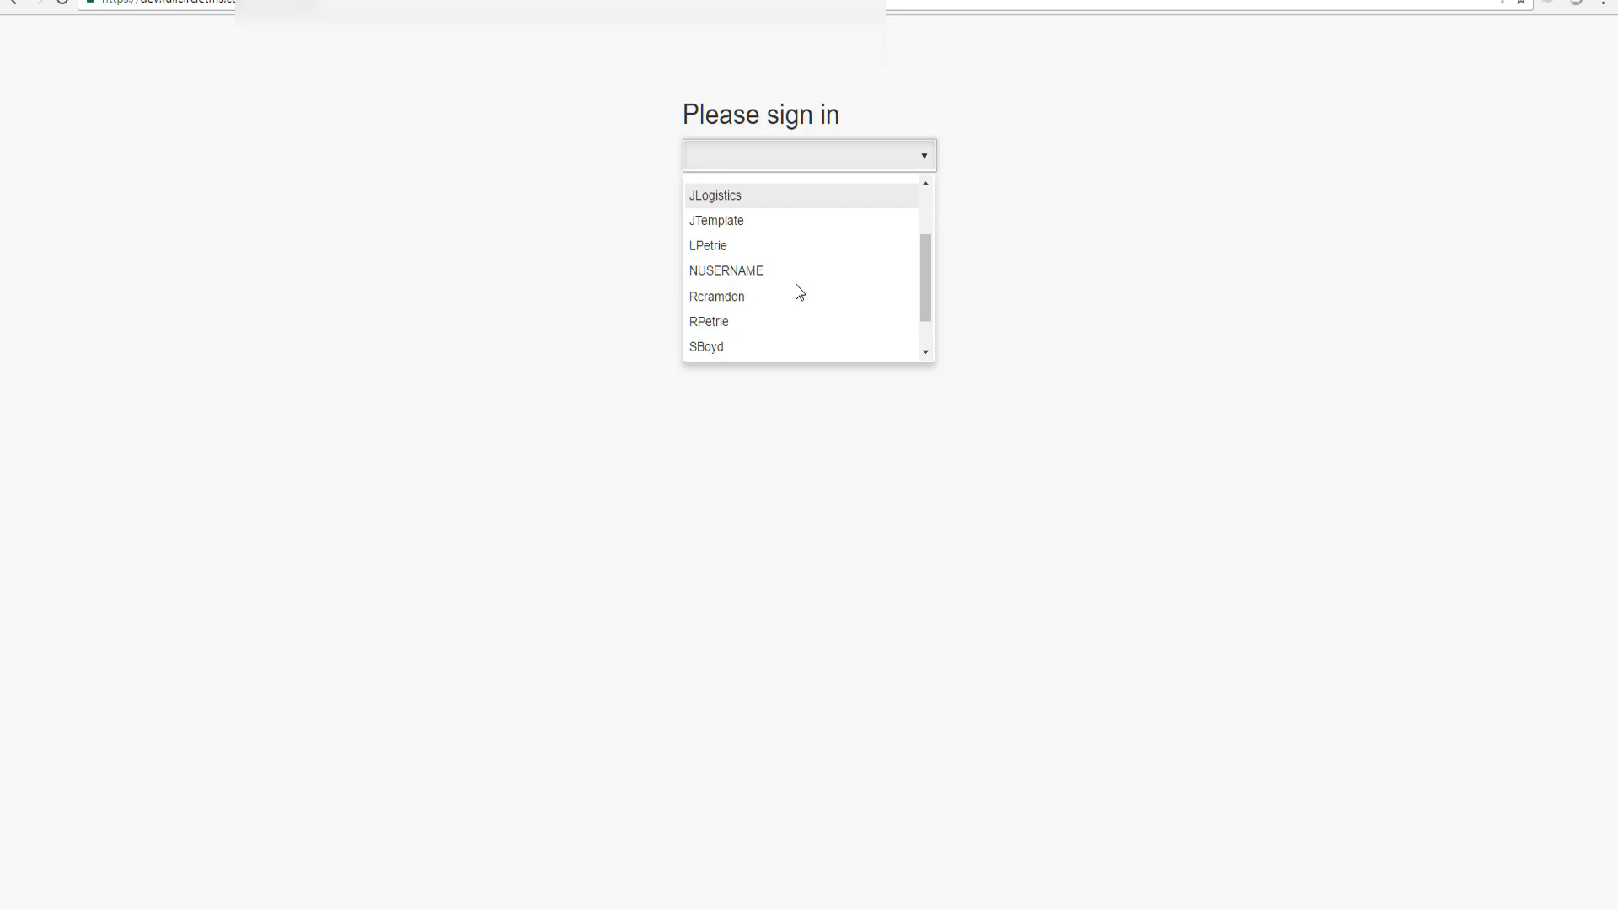
click(782, 272)
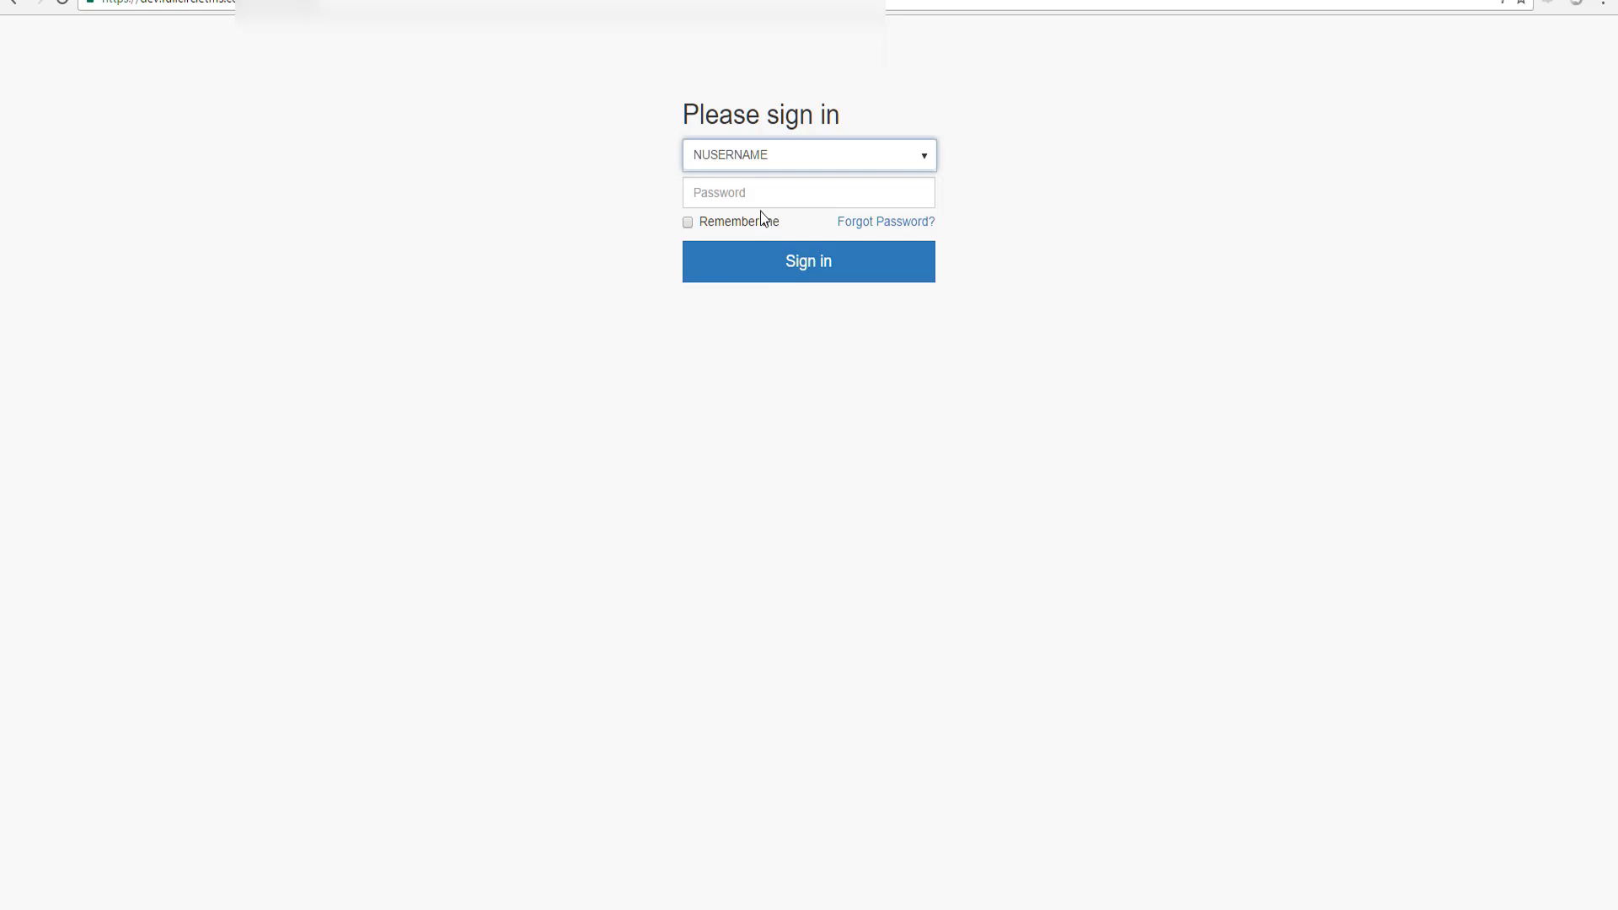
click(757, 193)
key(ctrl+v)
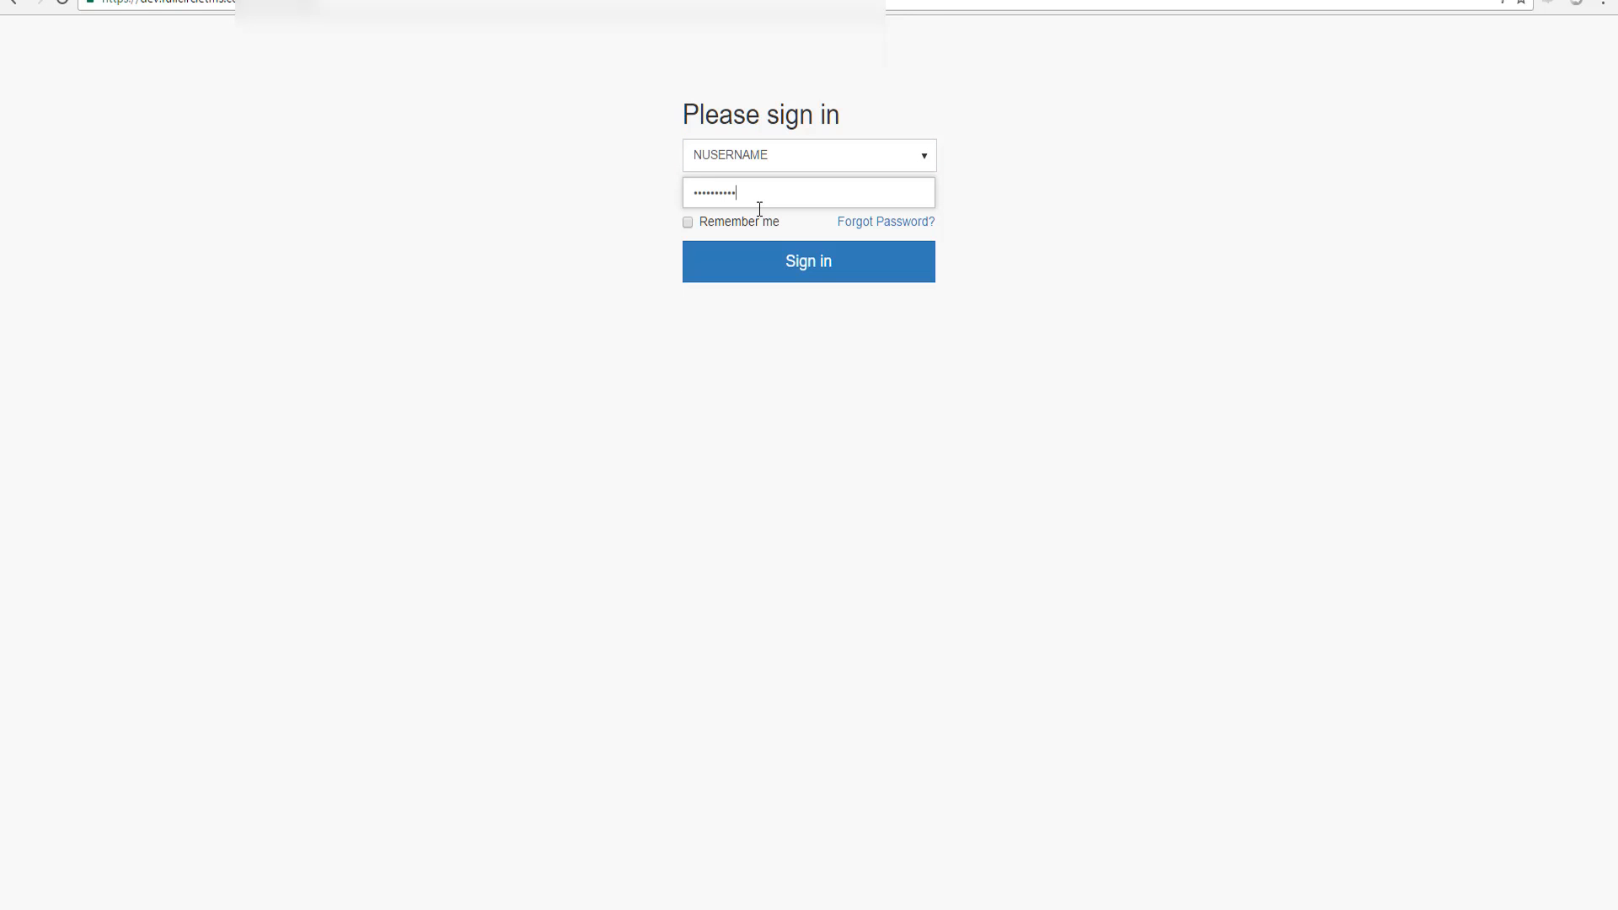
click(789, 266)
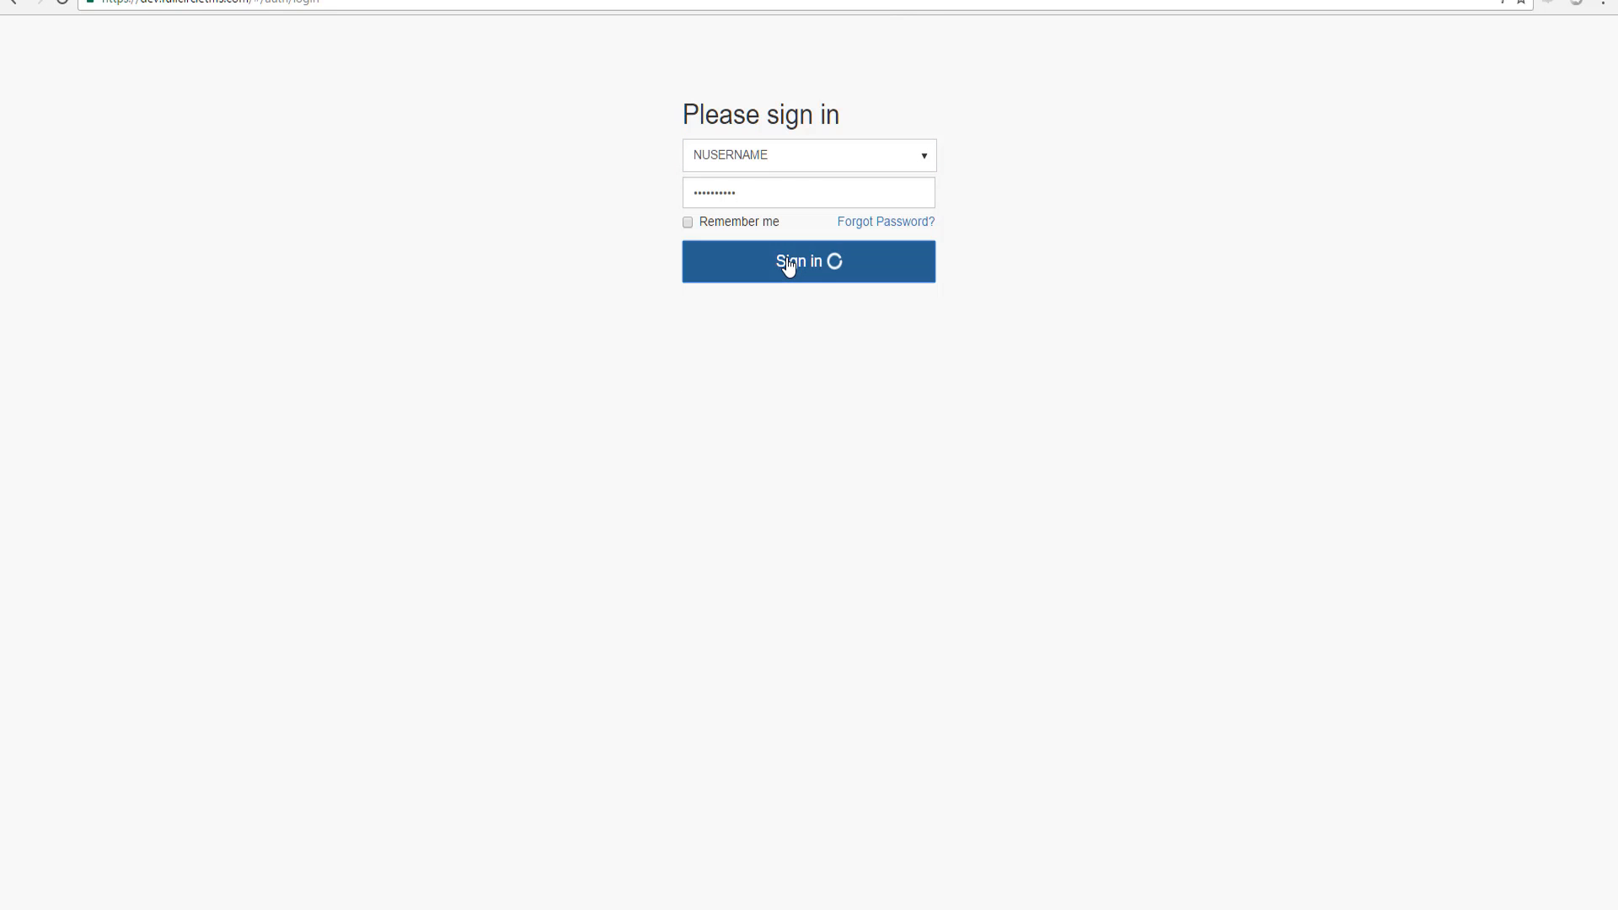
Accept the terms and conditions and replace the temporary password with a new one
scroll(960, 582, down, 20)
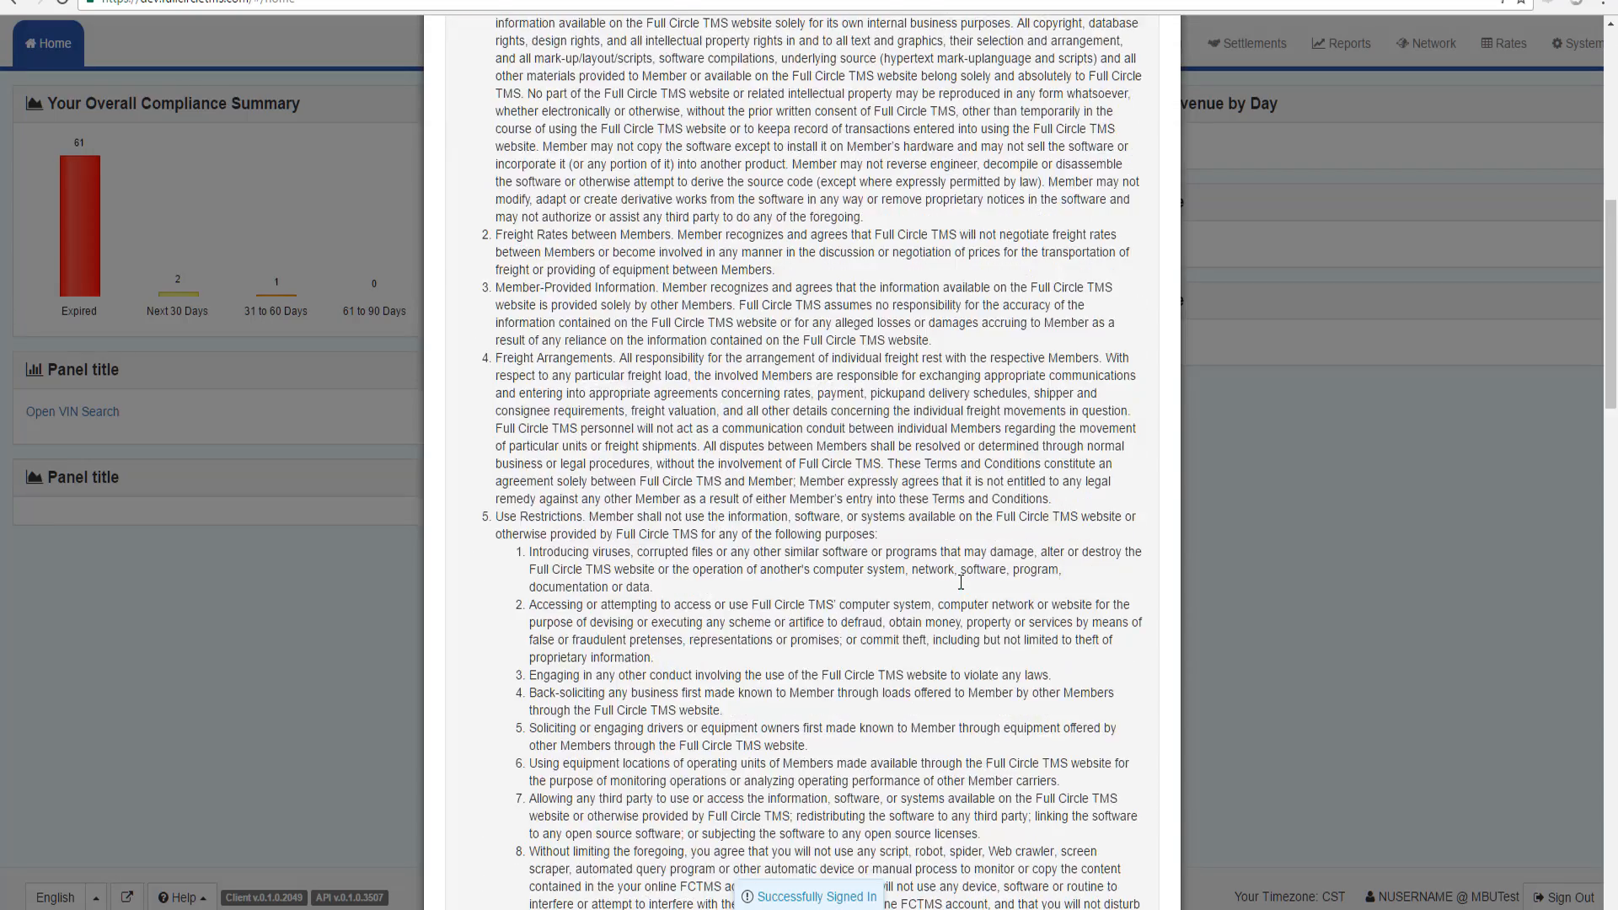
click(1050, 879)
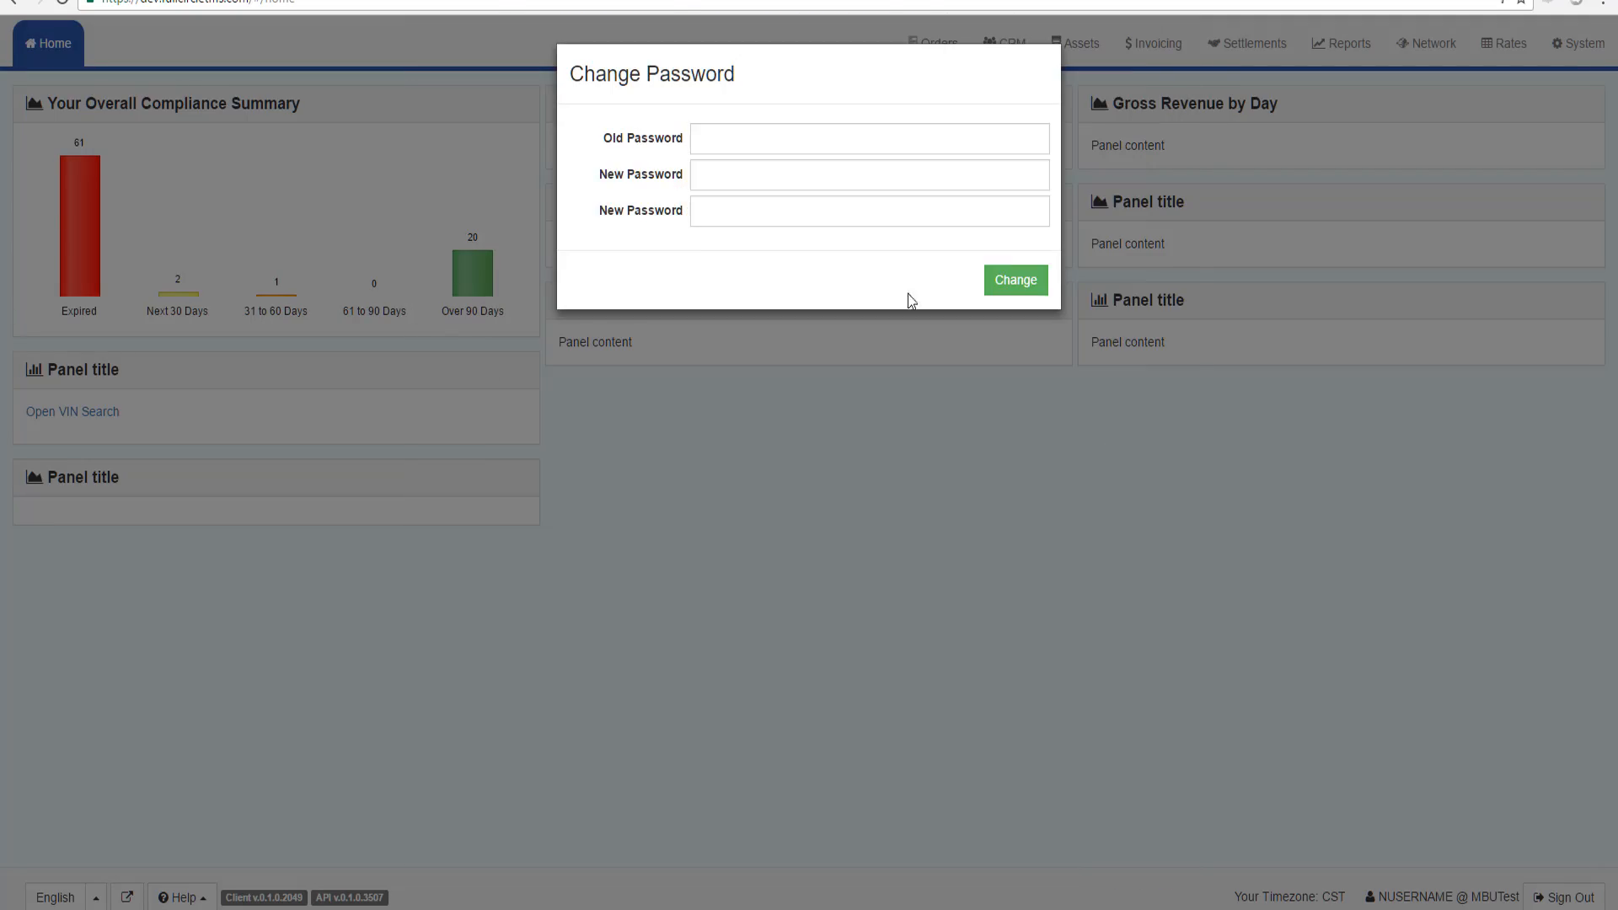
click(721, 145)
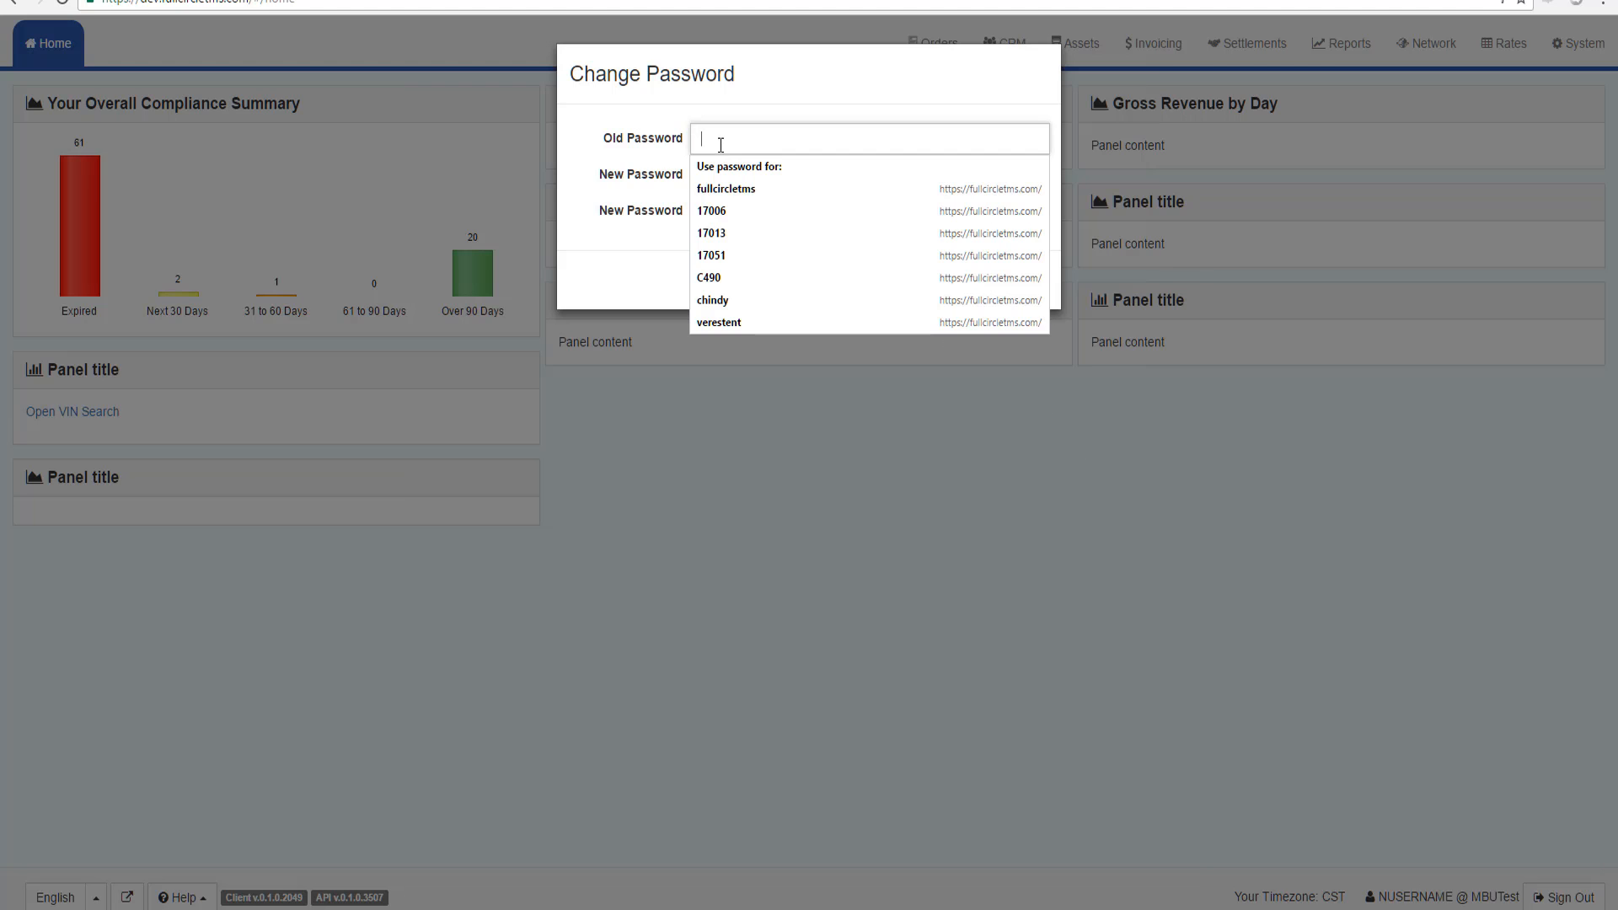
key(ctrl+v)
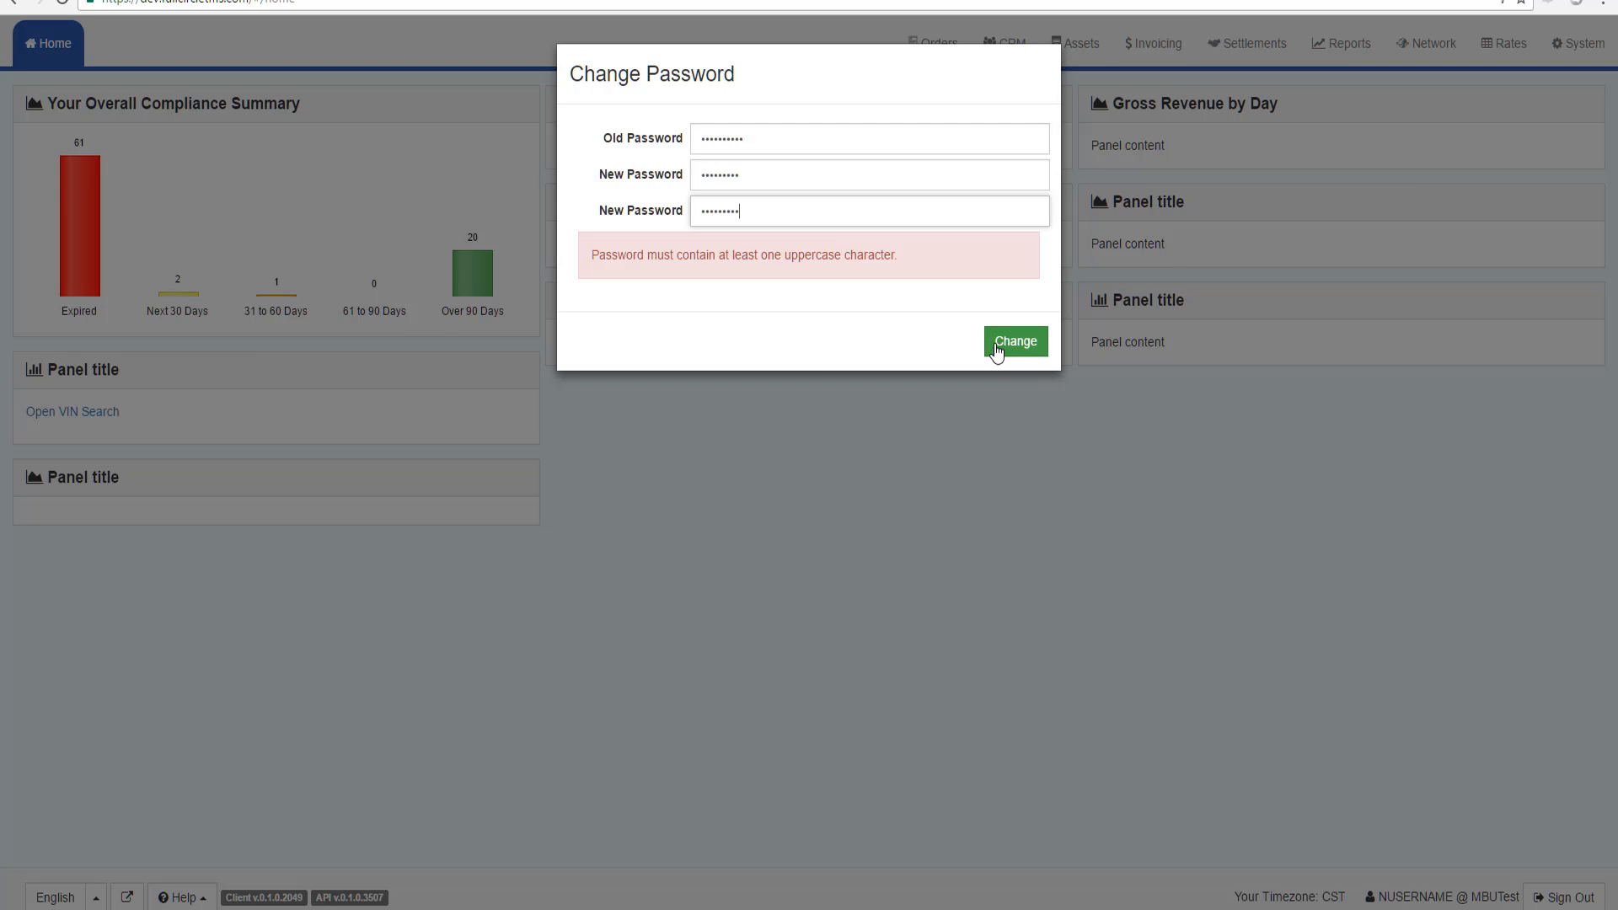
click(995, 346)
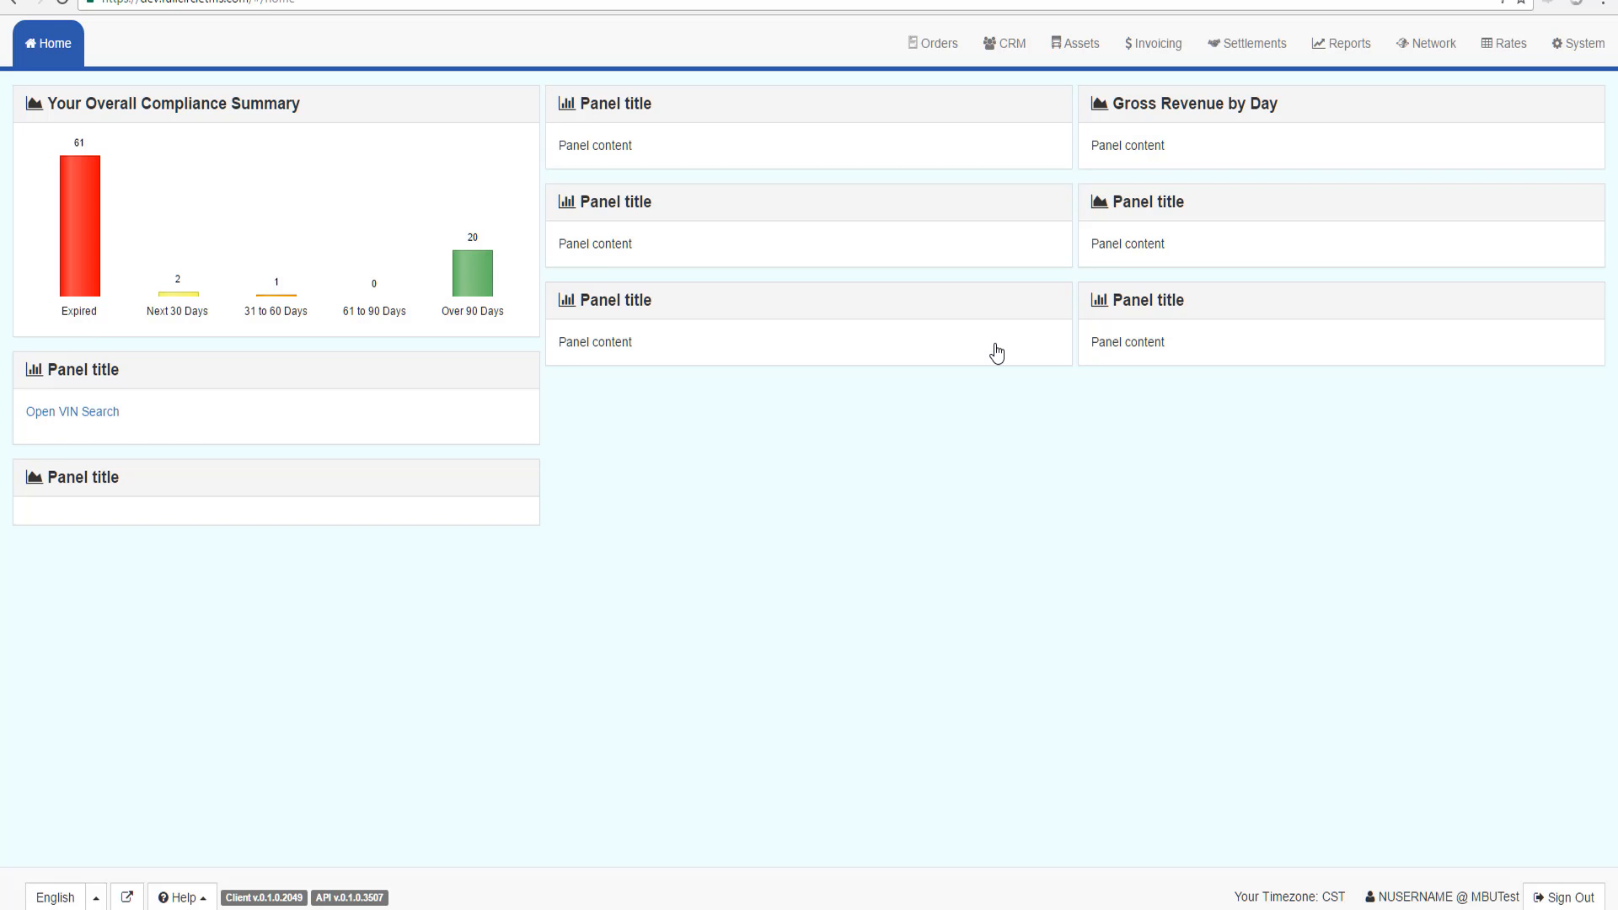